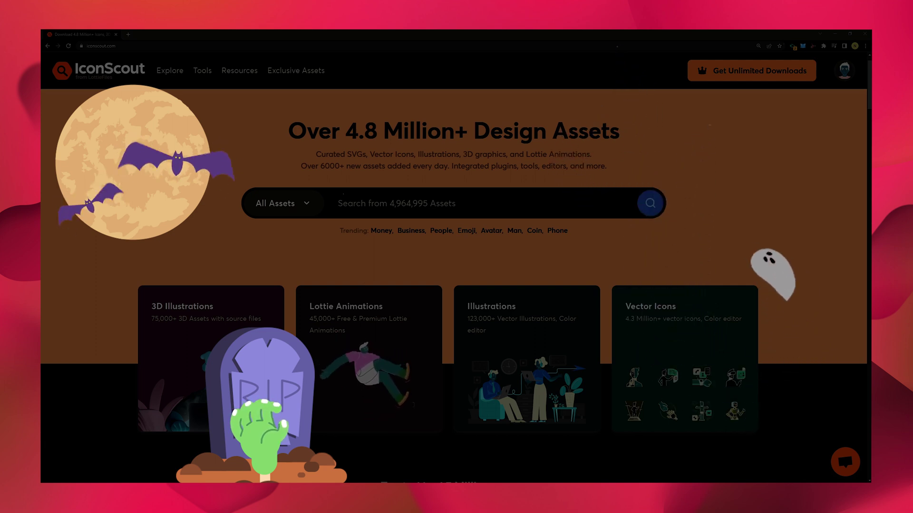
Step: Search IconScout for Halloween 3D illustrations and open the chosen assets, including the candle, in new tabs
click(357, 203)
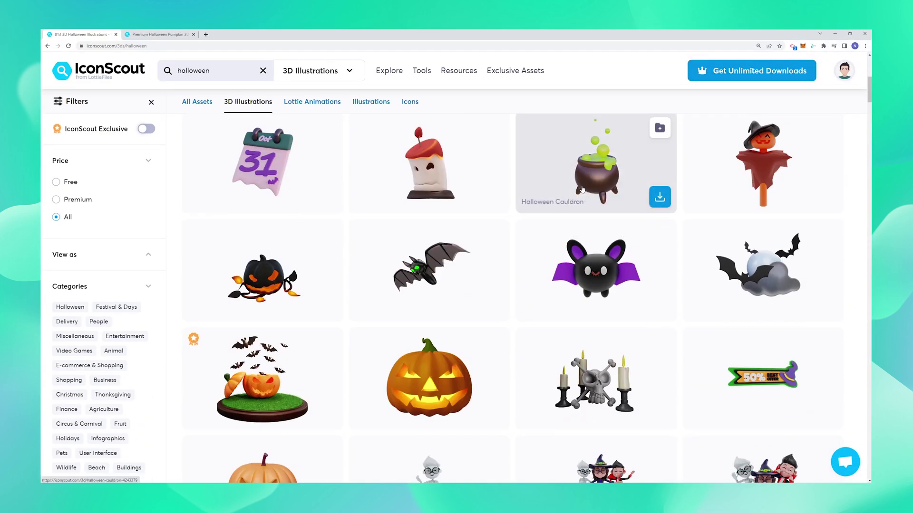
scroll(513, 294, down, 12)
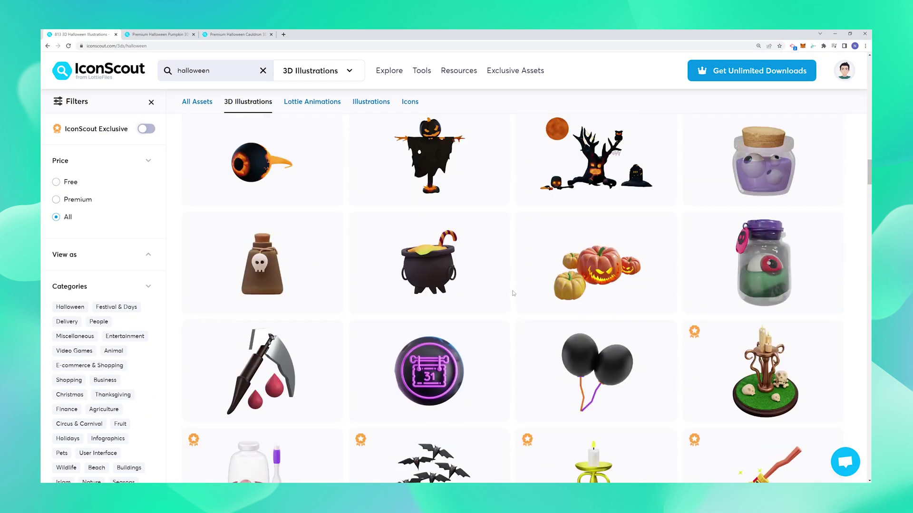
middle_click(506, 285)
scroll(511, 295, down, 2)
scroll(513, 314, up, 4)
right_click(722, 249)
click(732, 252)
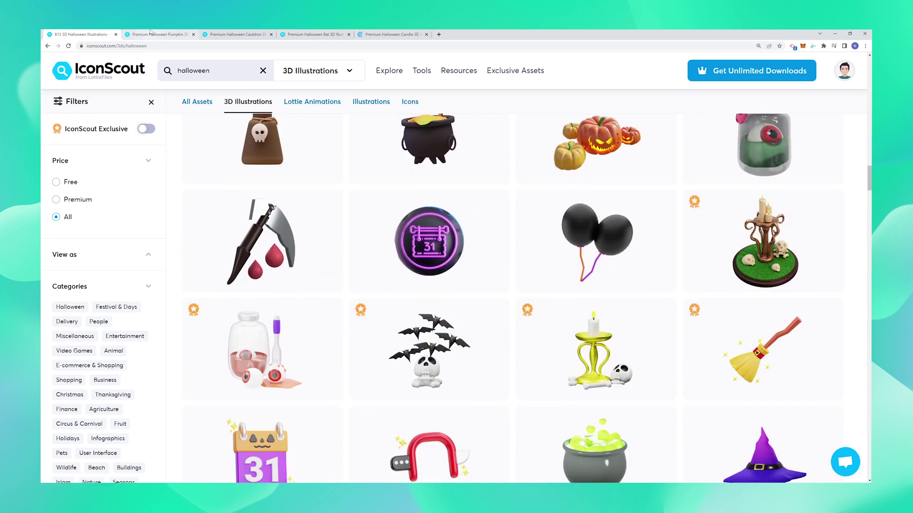
click(150, 34)
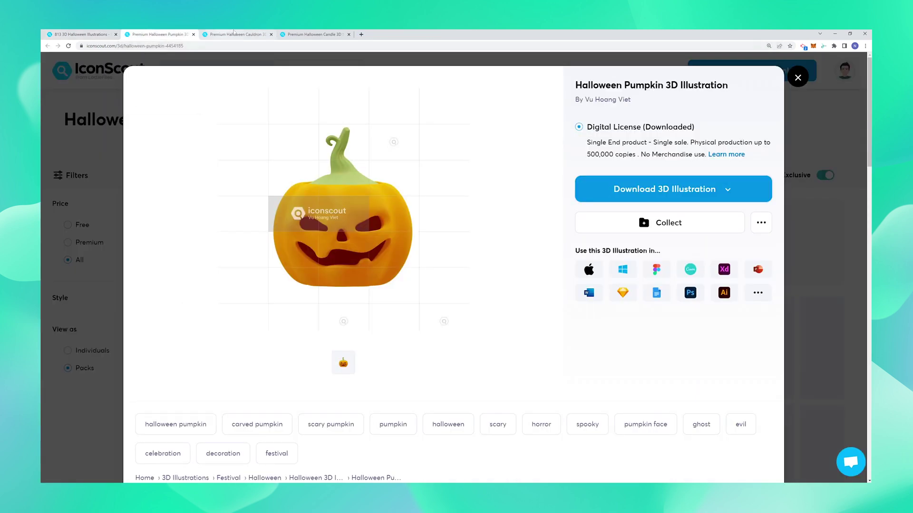
click(257, 33)
click(314, 34)
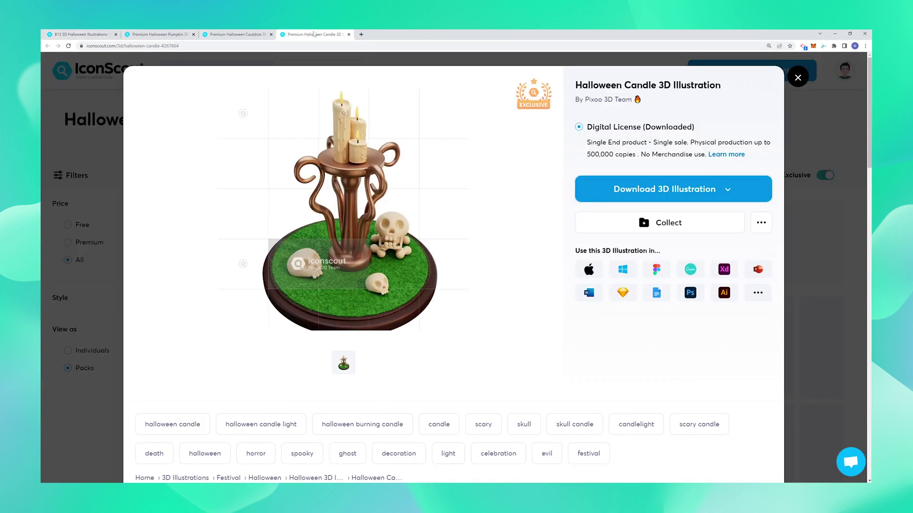
click(228, 34)
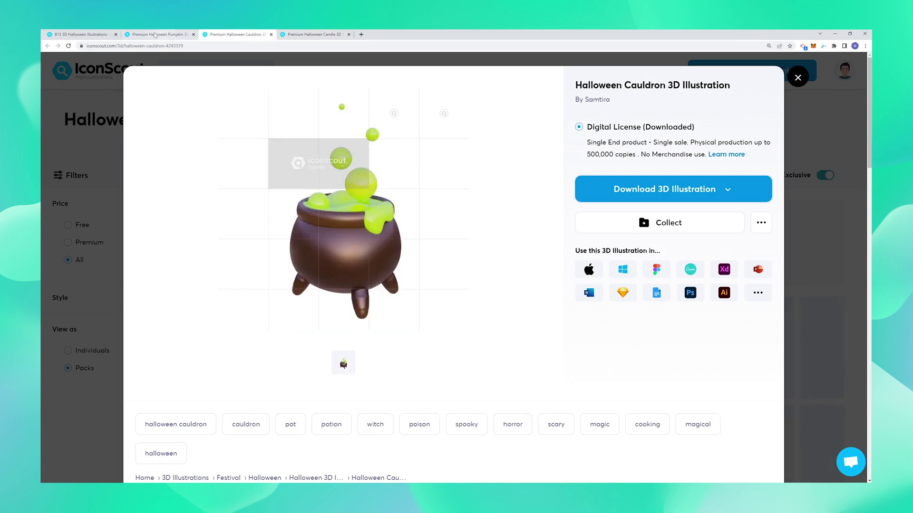
click(155, 35)
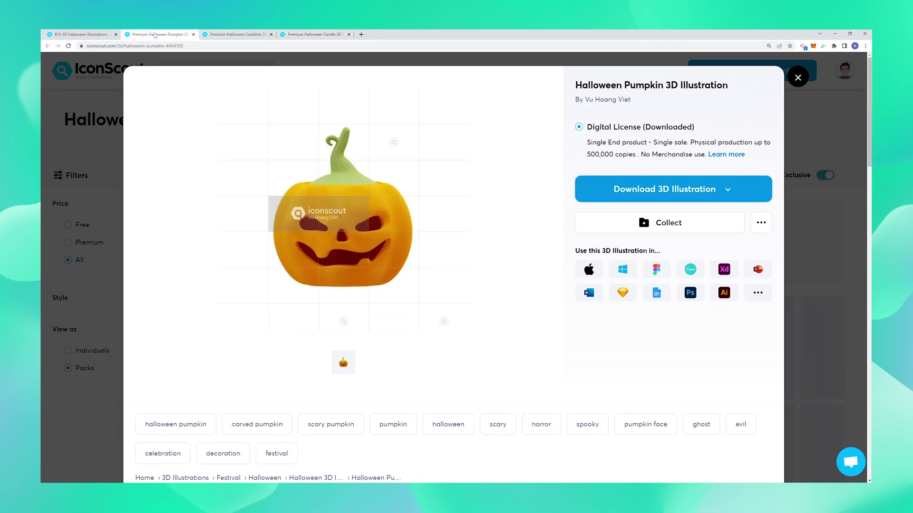
mouse_move(247, 181)
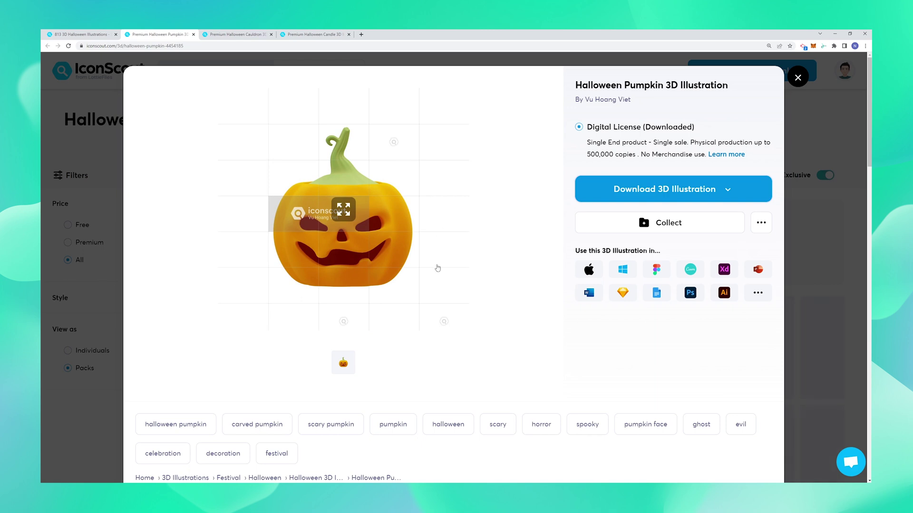
click(231, 34)
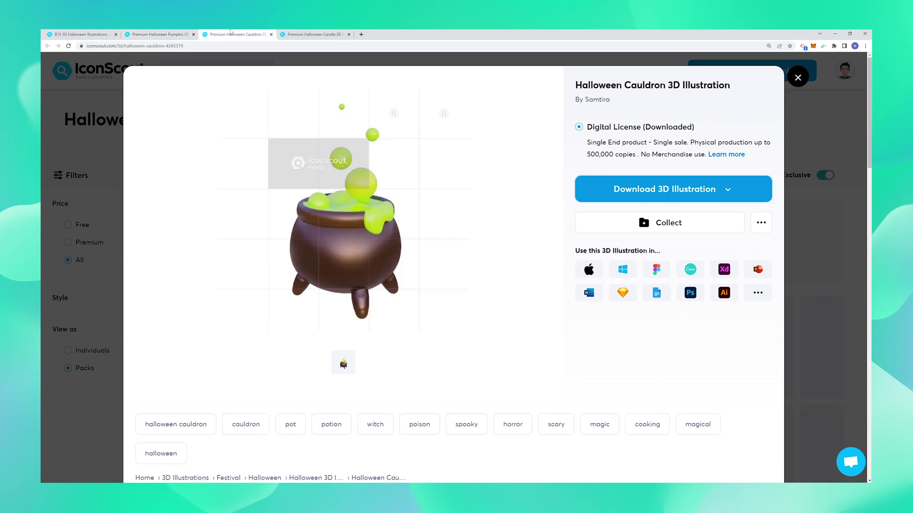
click(163, 34)
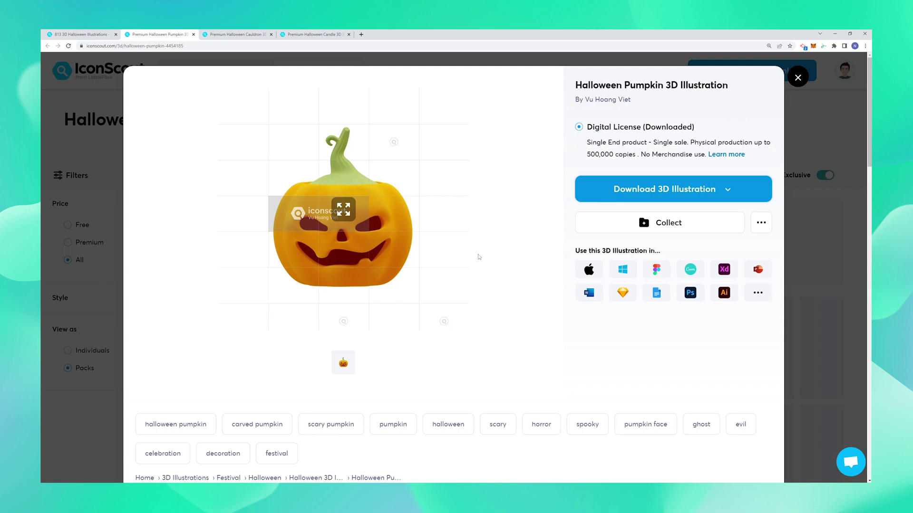
Step: Download the Halloween Pumpkin 3D illustration in BLEND format
click(597, 197)
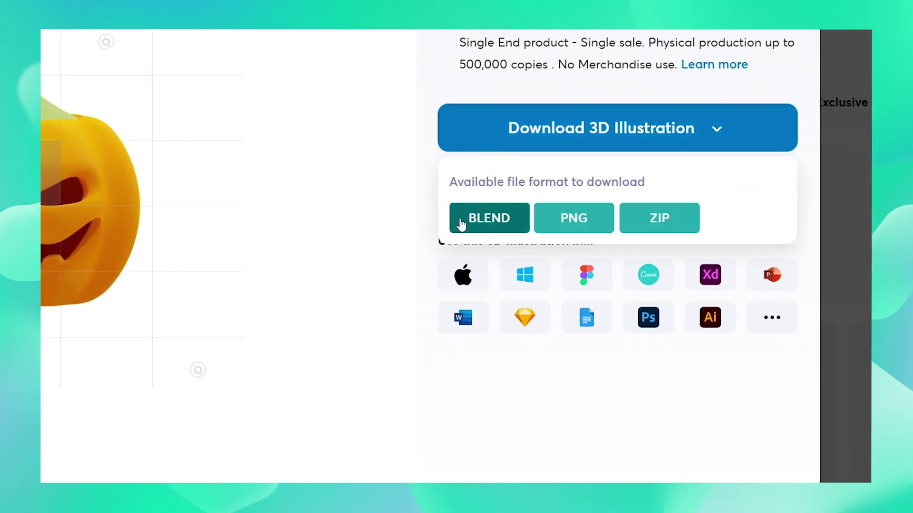
click(500, 224)
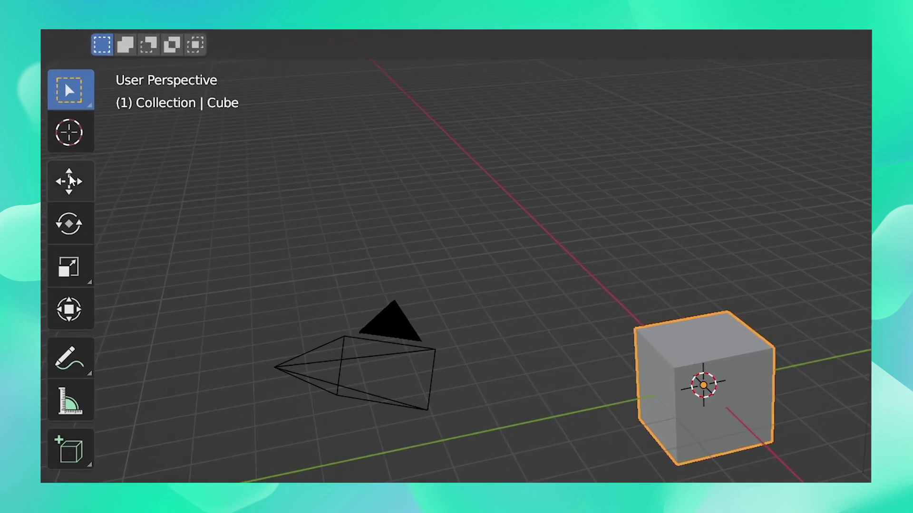
Step: Drag the cube off the origin using the Move gizmo and a free G move
click(56, 149)
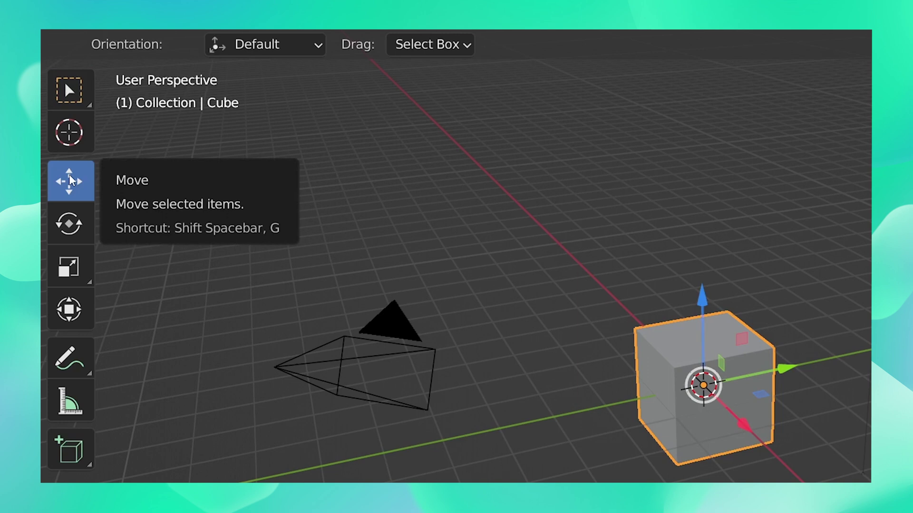
drag(795, 377, 886, 357)
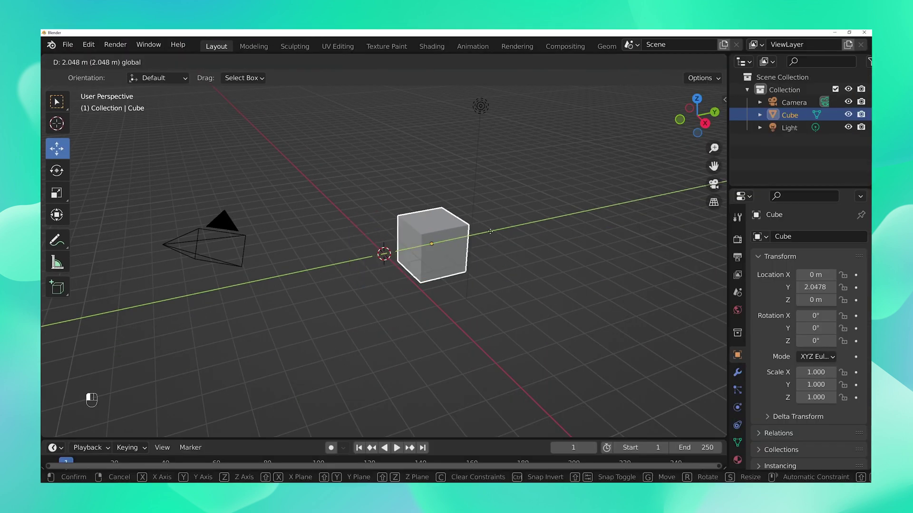
drag(490, 232, 349, 162)
mouse_move(349, 201)
mouse_down()
mouse_move(347, 190)
mouse_move(475, 181)
mouse_move(307, 250)
mouse_move(475, 210)
mouse_move(302, 204)
mouse_move(370, 228)
mouse_move(357, 196)
mouse_up()
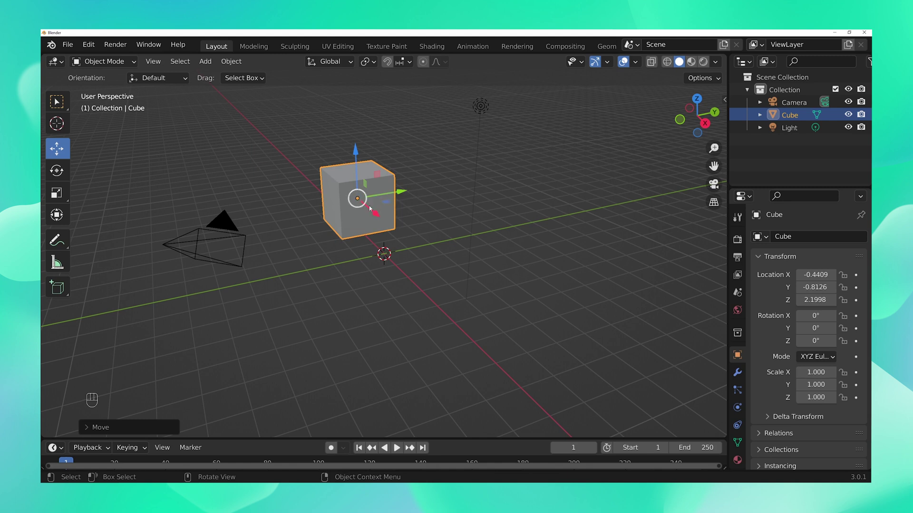
key(g)
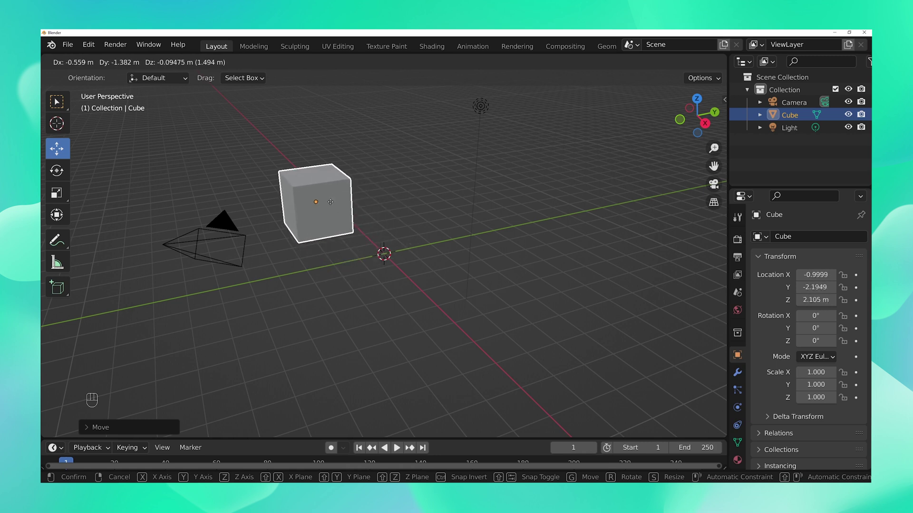
click(363, 218)
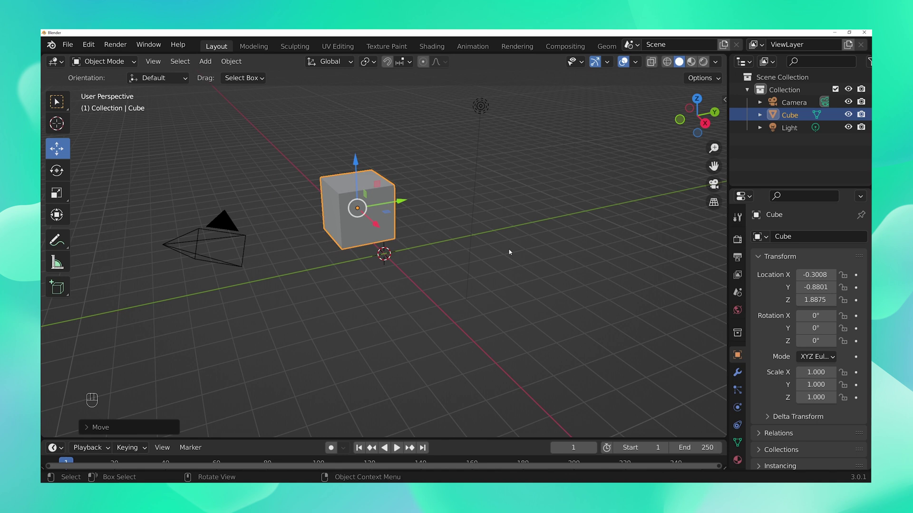
Step: Place the cube at X 2.1436, Y -2.9437, Z 2.2629 with axis-constrained moves
key(g)
key(x)
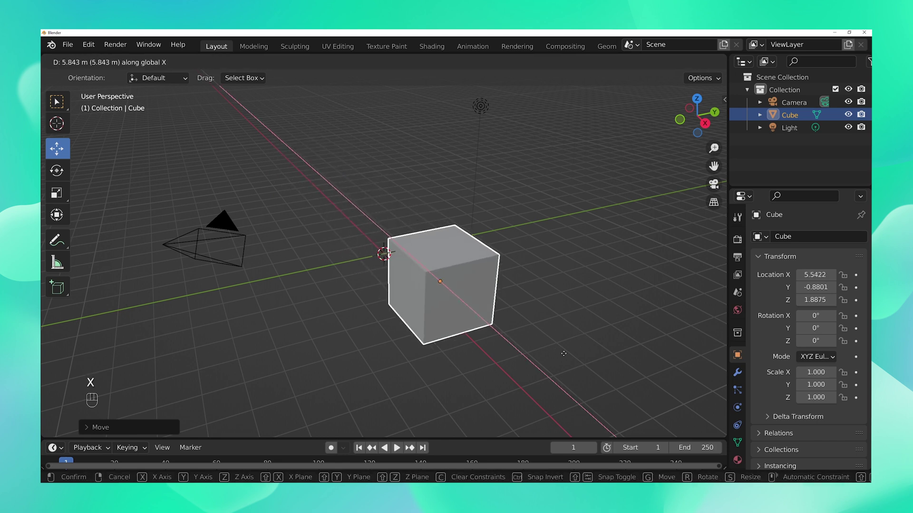
click(492, 328)
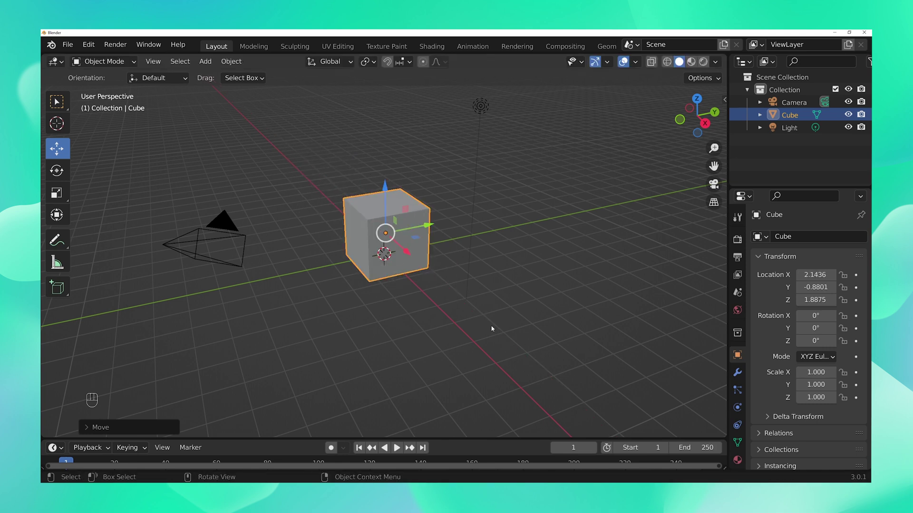
key(g)
key(y)
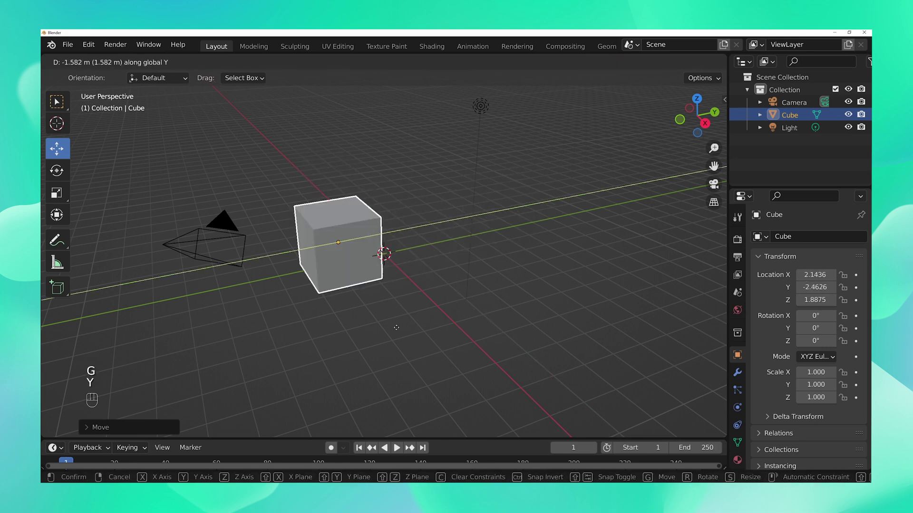
click(422, 304)
key(g)
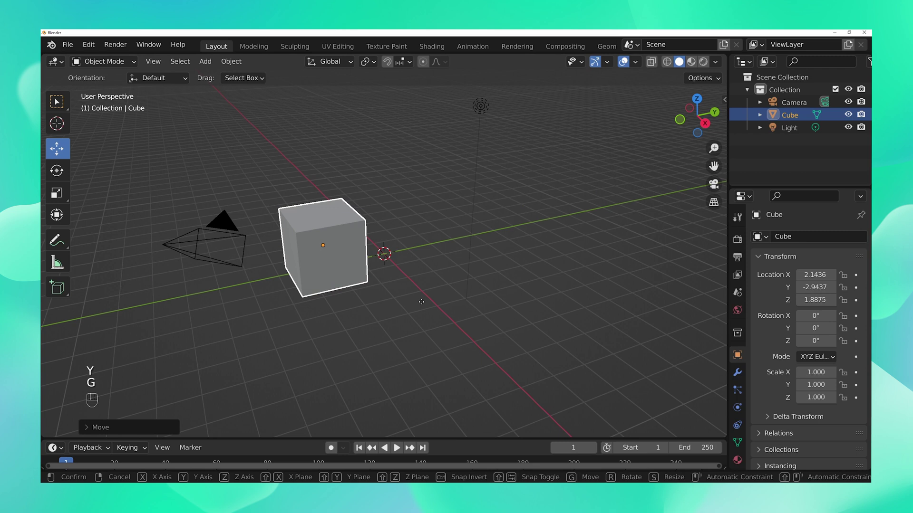
key(z)
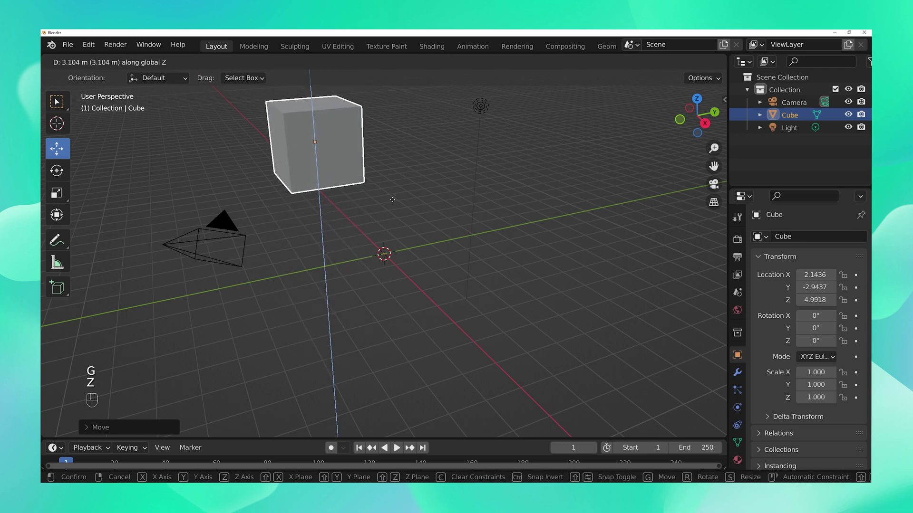
click(393, 295)
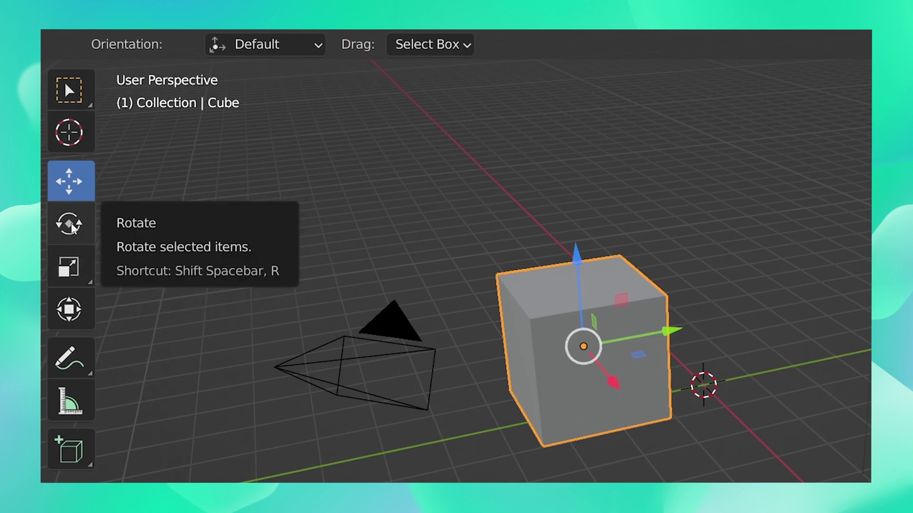
Step: Roughly resize the cube with the Scale gizmo and a free S scale
click(88, 264)
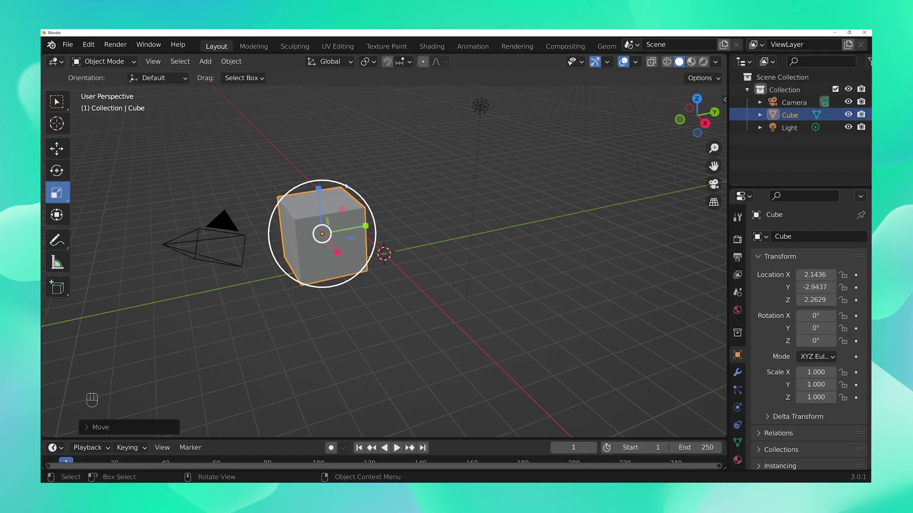
drag(418, 209, 429, 200)
drag(369, 191, 386, 221)
drag(325, 189, 316, 174)
drag(337, 252, 363, 279)
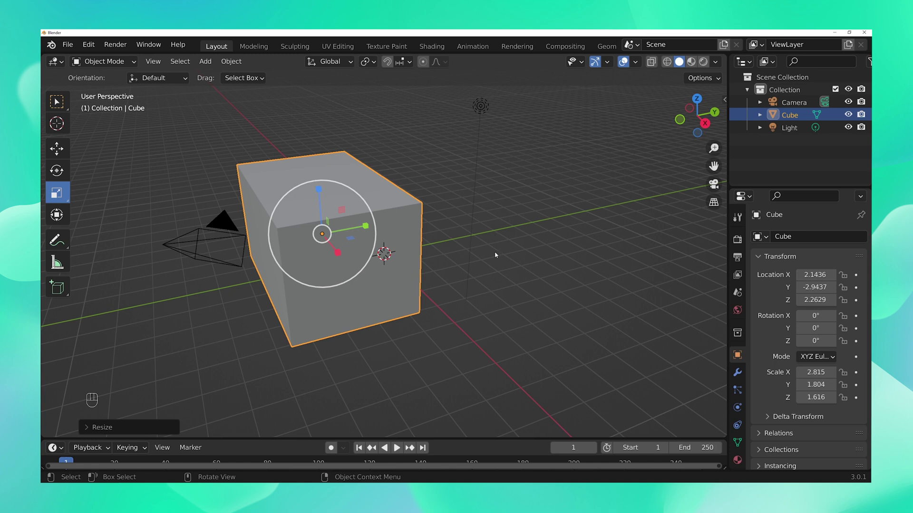
key(s)
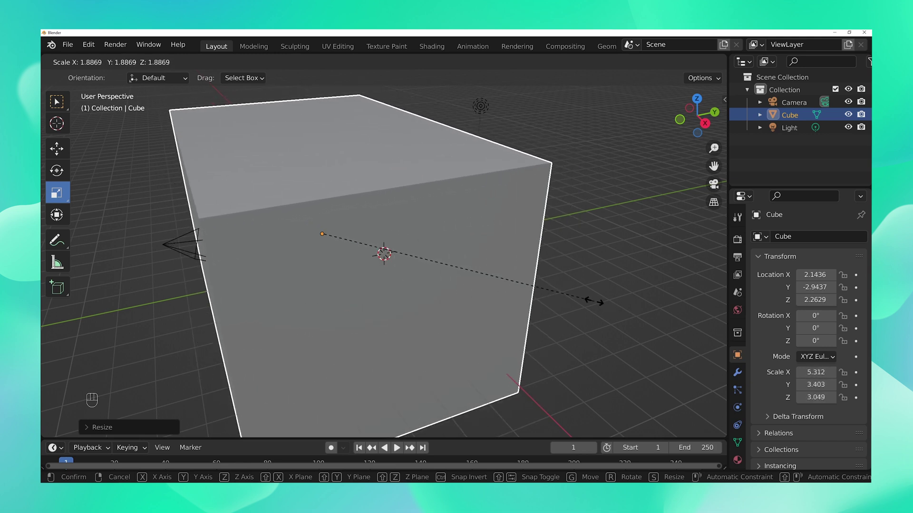
click(459, 270)
Step: Scale the cube per axis to X 3.786, Y 1.784 and Z 1.607
key(s)
key(x)
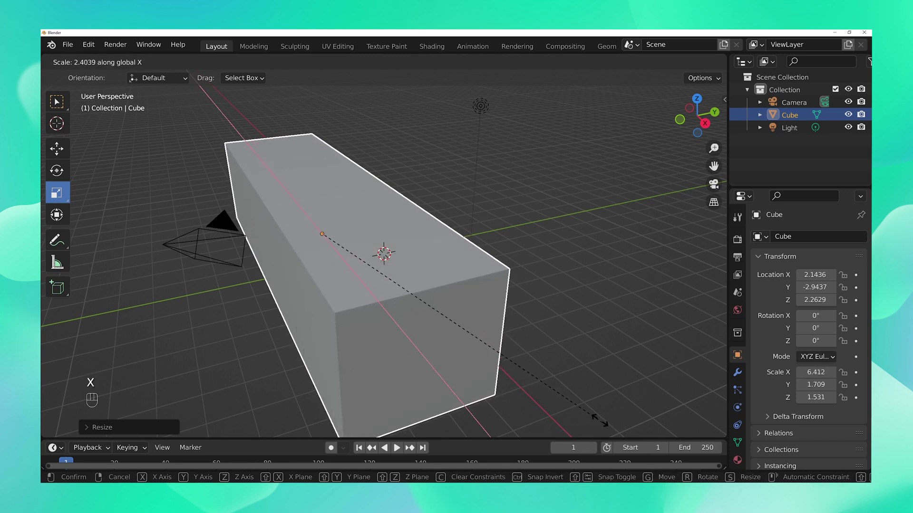
click(493, 333)
key(s)
key(y)
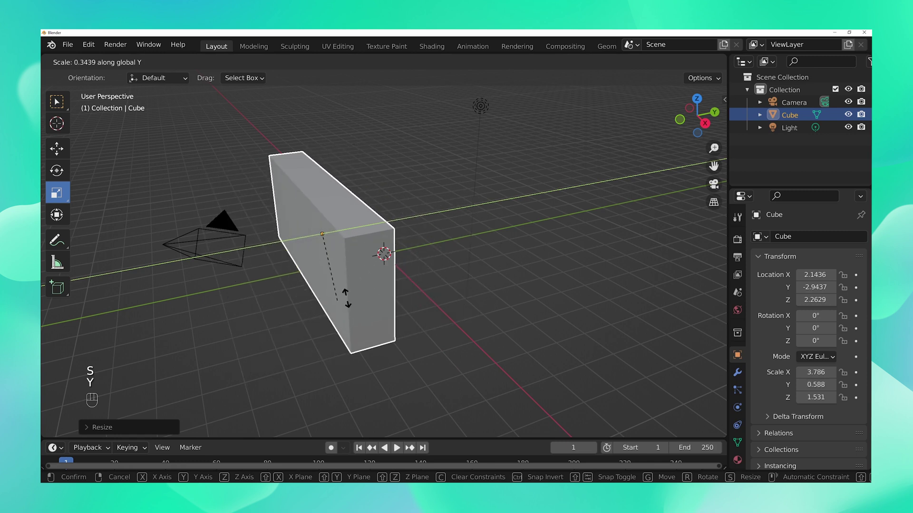
click(529, 262)
key(s)
key(z)
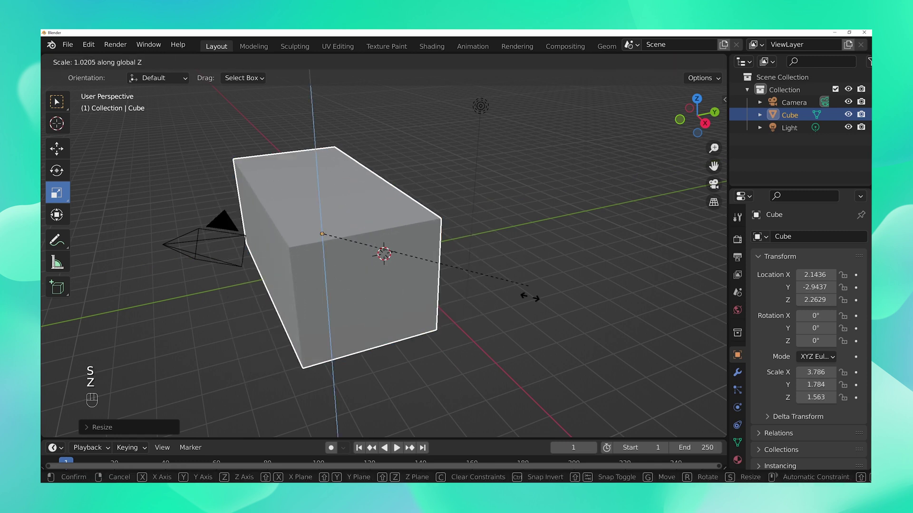
click(459, 408)
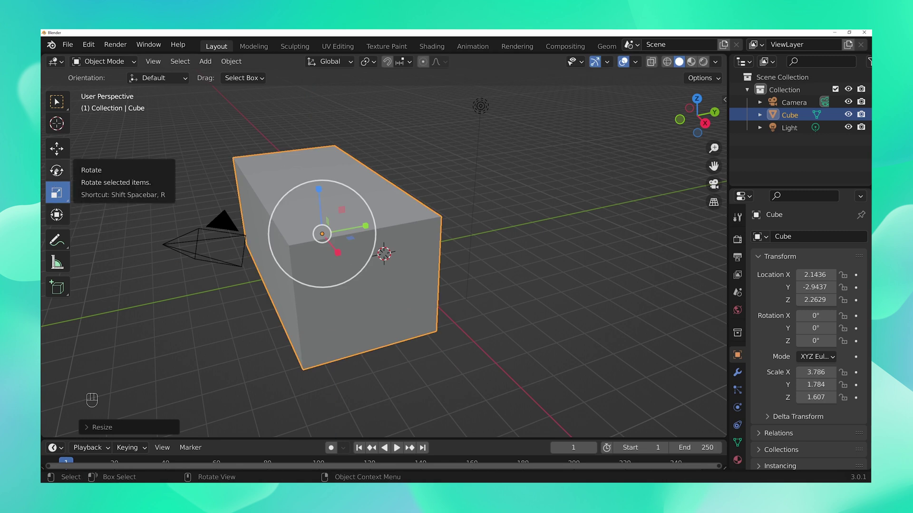
Step: Tilt and spin the box with the Rotate gizmo and a free R rotation
click(56, 171)
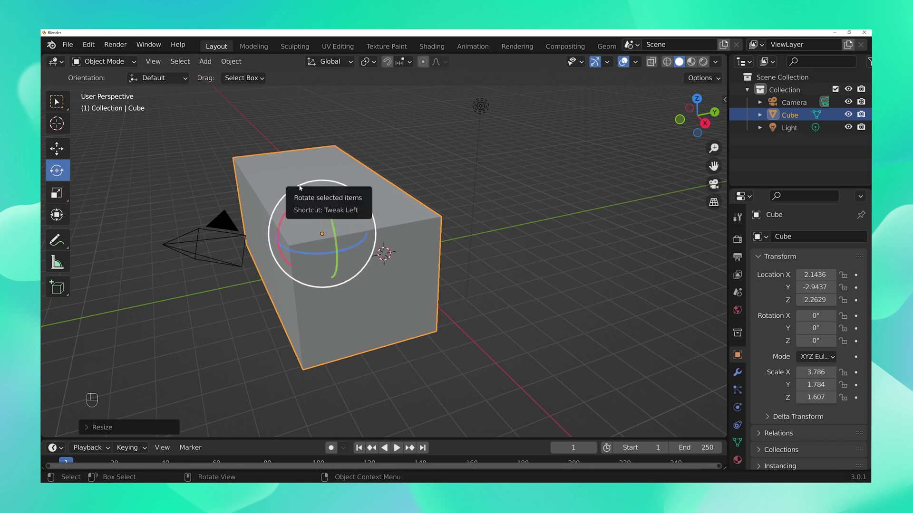
drag(305, 180, 328, 218)
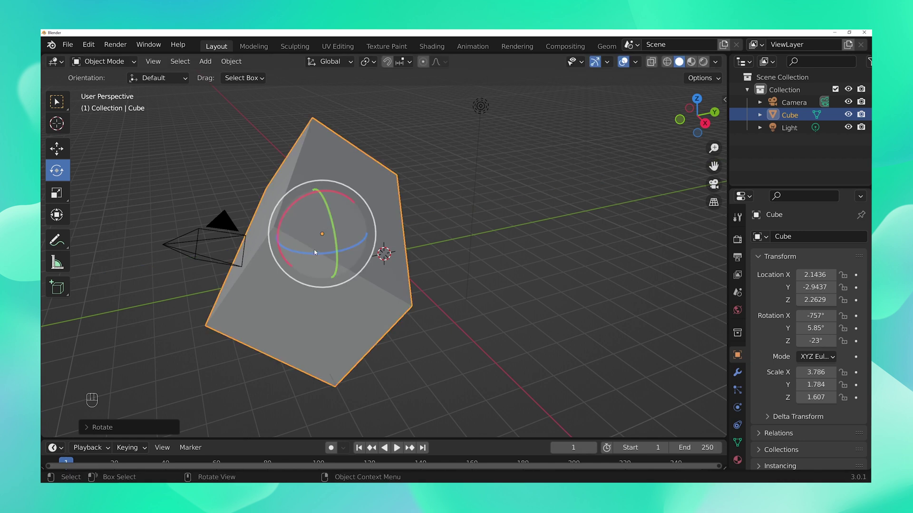
drag(328, 253, 318, 251)
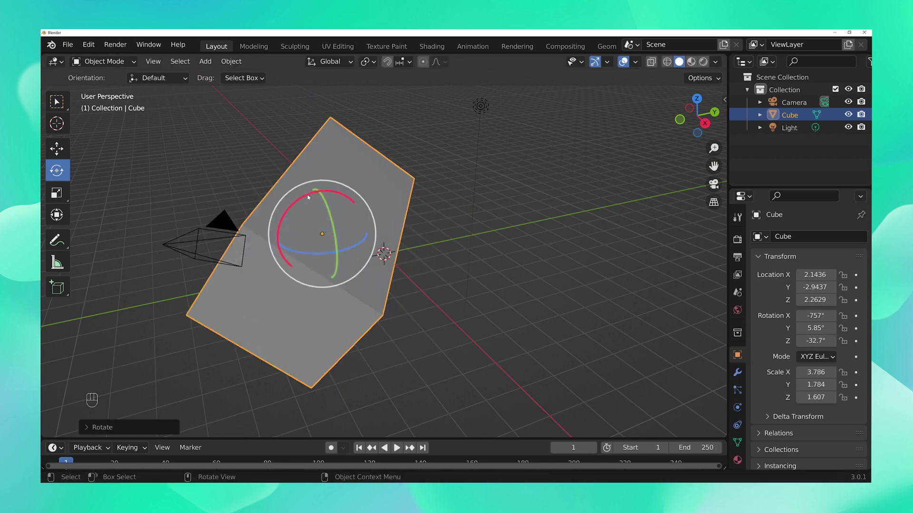
drag(307, 195, 296, 239)
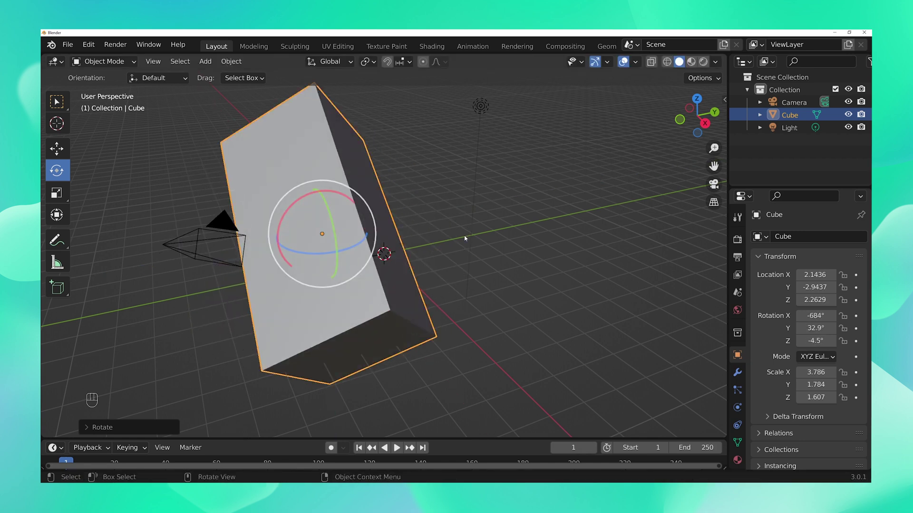
key(r)
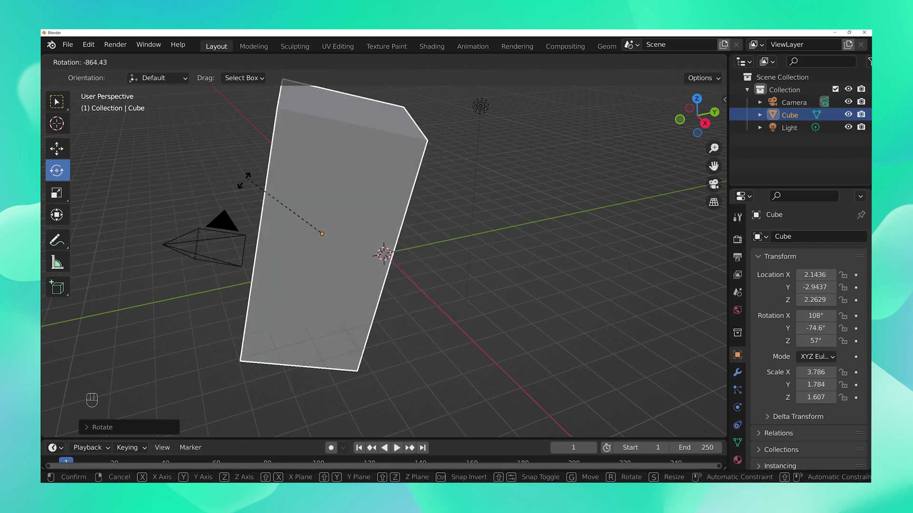
click(310, 214)
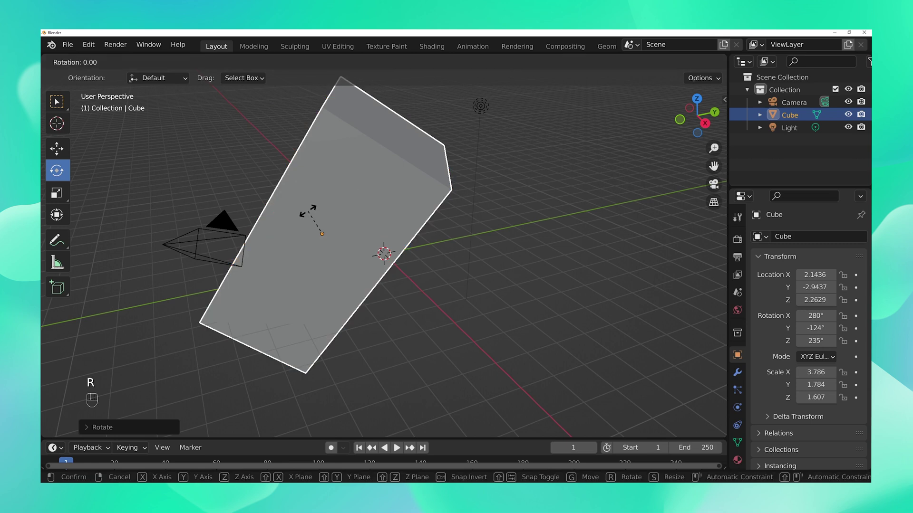
Step: Turn the box around the Z axis to about -464°, -188°, -234°, then deselect it
key(x)
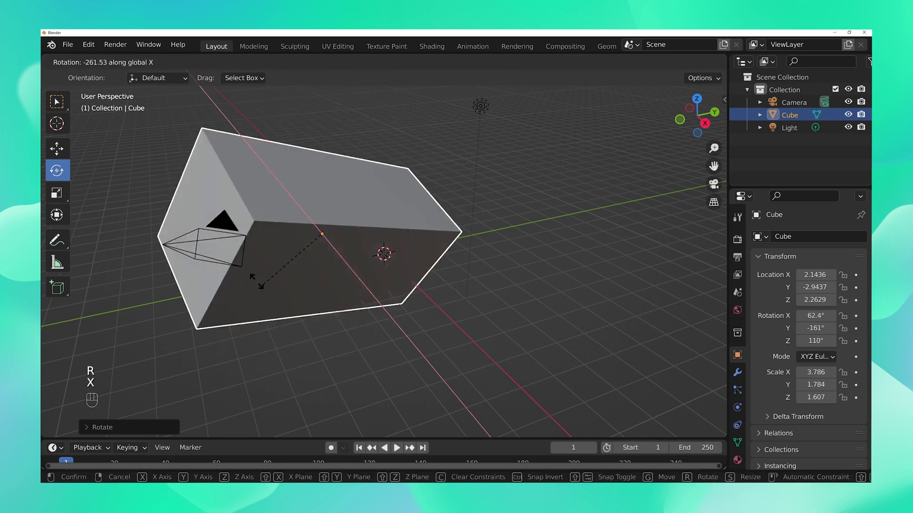
right_click(329, 210)
key(r)
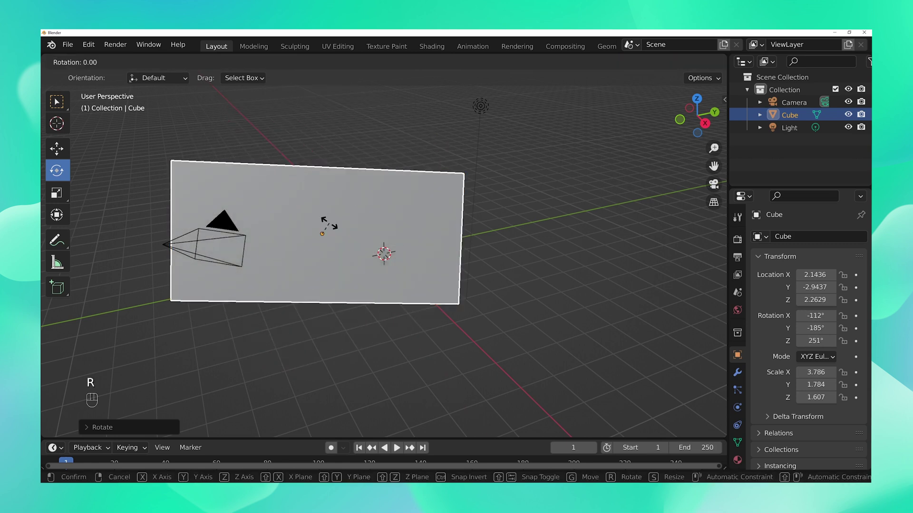
key(y)
right_click(366, 286)
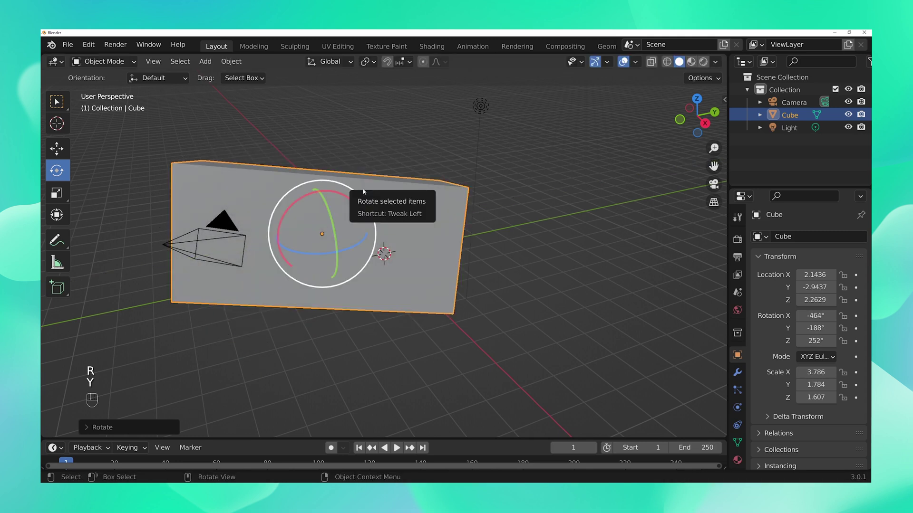
key(r)
key(z)
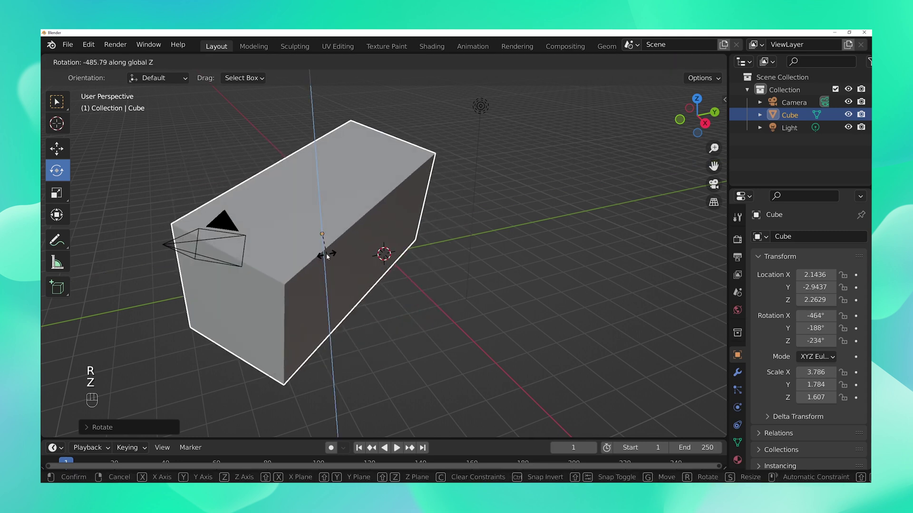
click(521, 313)
click(521, 313)
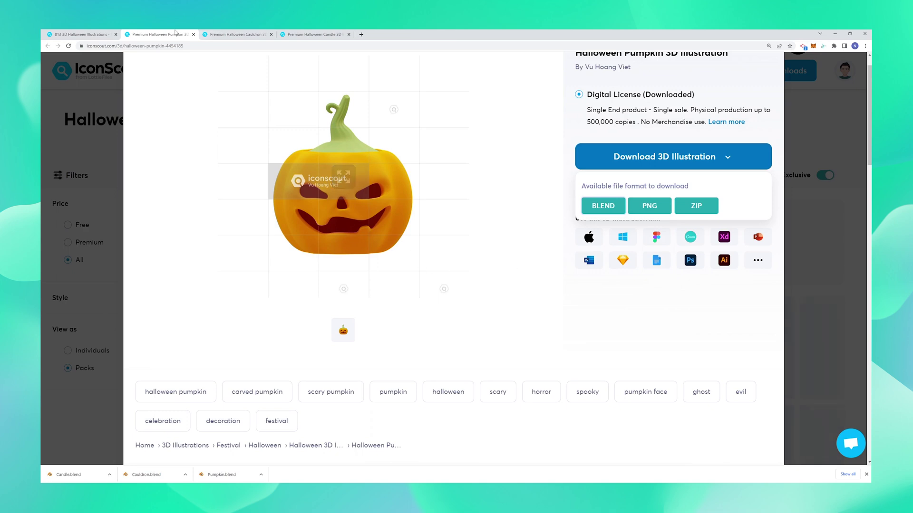
Step: Compare the Halloween Pumpkin, Cauldron and Candle asset pages across browser tabs
click(229, 35)
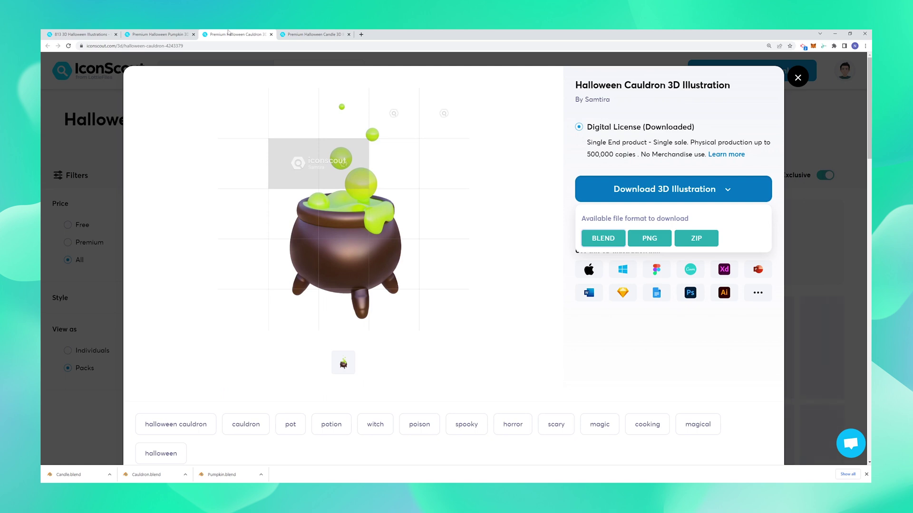
click(282, 34)
click(157, 34)
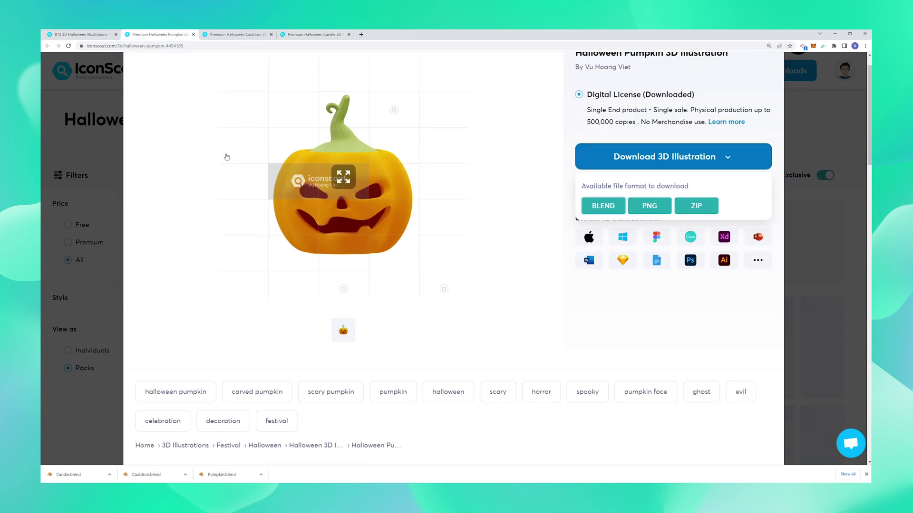
click(232, 33)
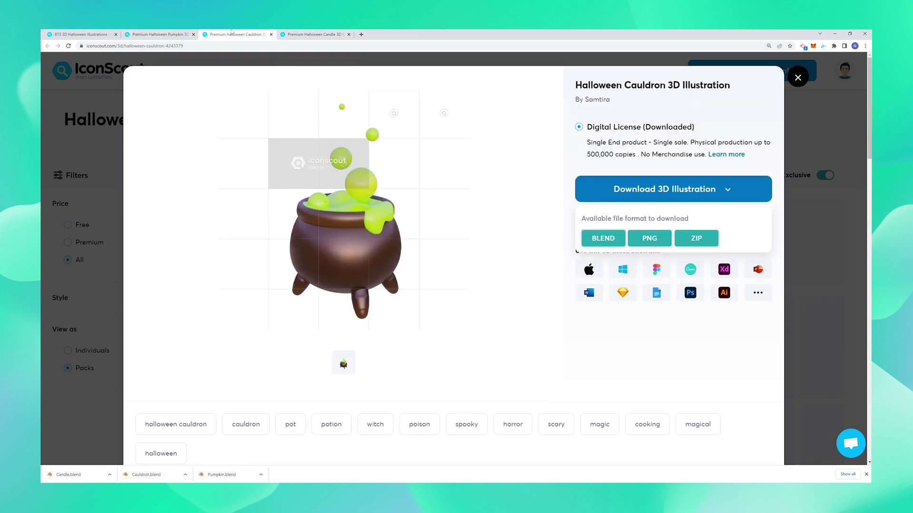
click(153, 33)
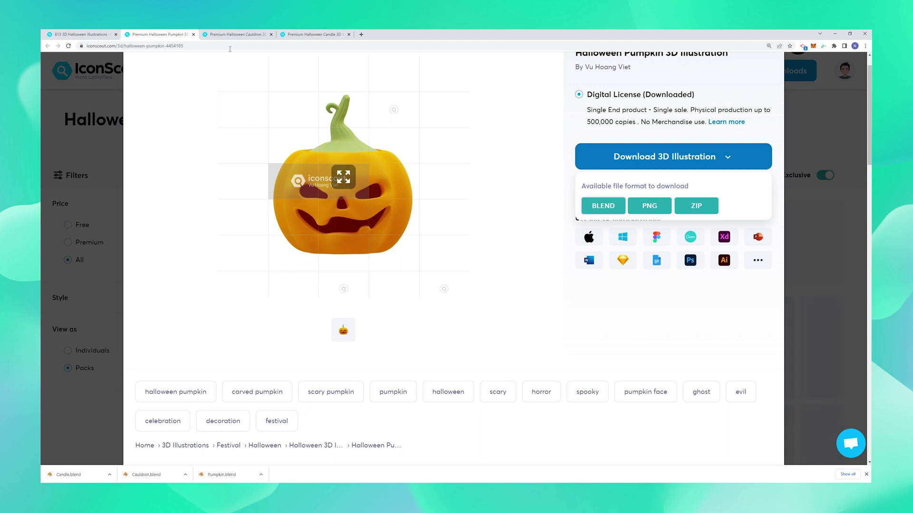
click(238, 35)
click(303, 33)
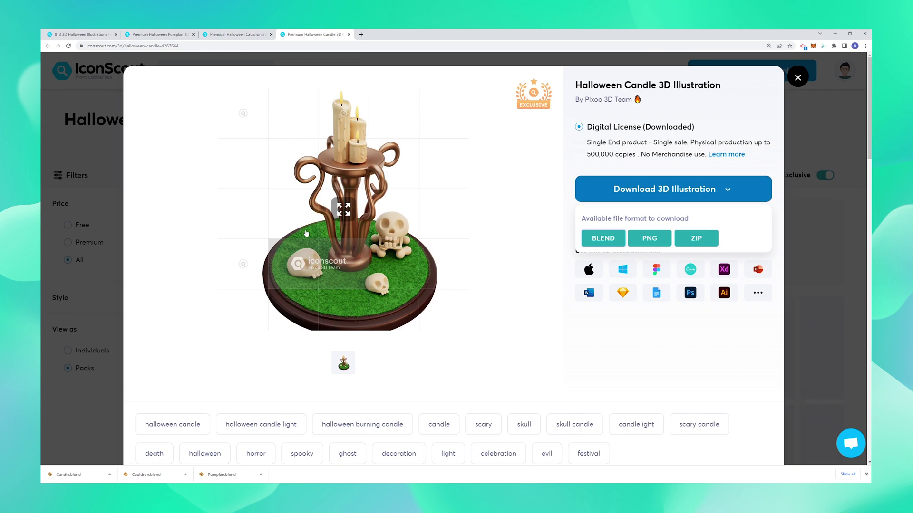
click(156, 34)
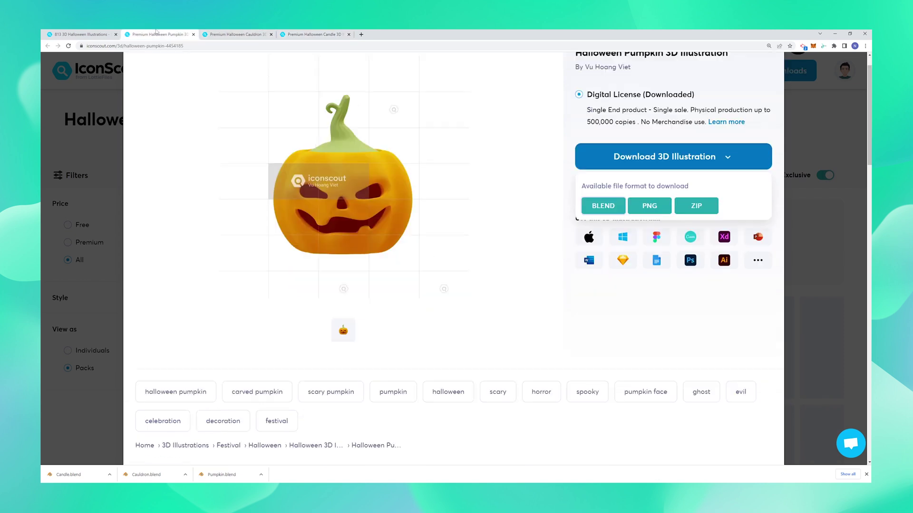
click(231, 34)
click(298, 34)
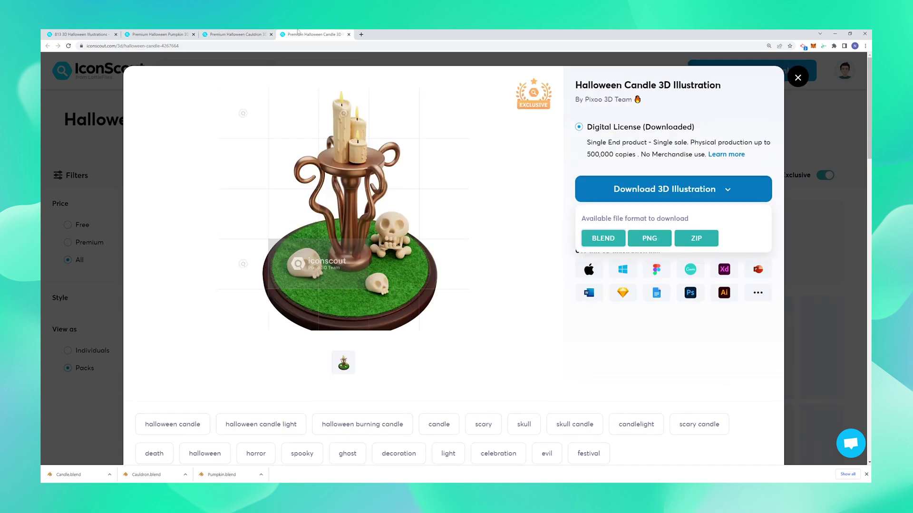
Step: Revisit the Cauldron, Pumpkin and Candle pages, then open the downloaded Candle.blend
mouse_move(300, 139)
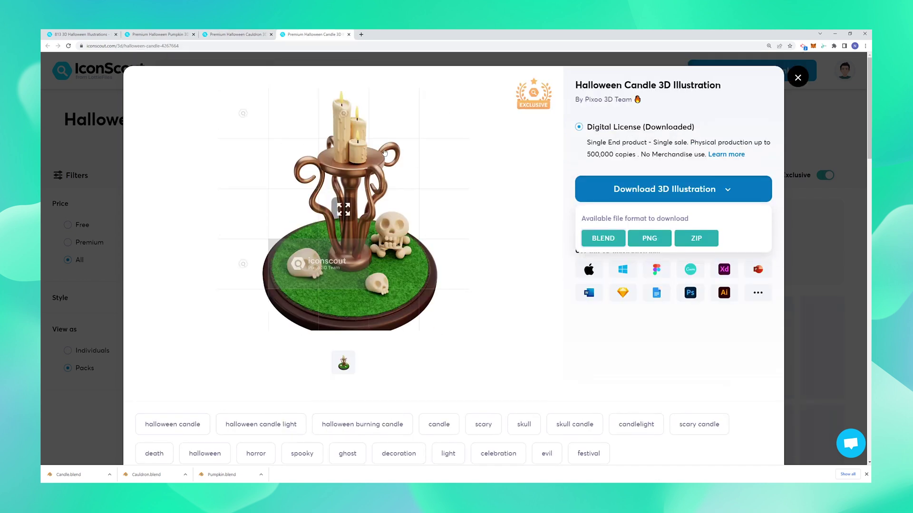
click(233, 34)
click(160, 34)
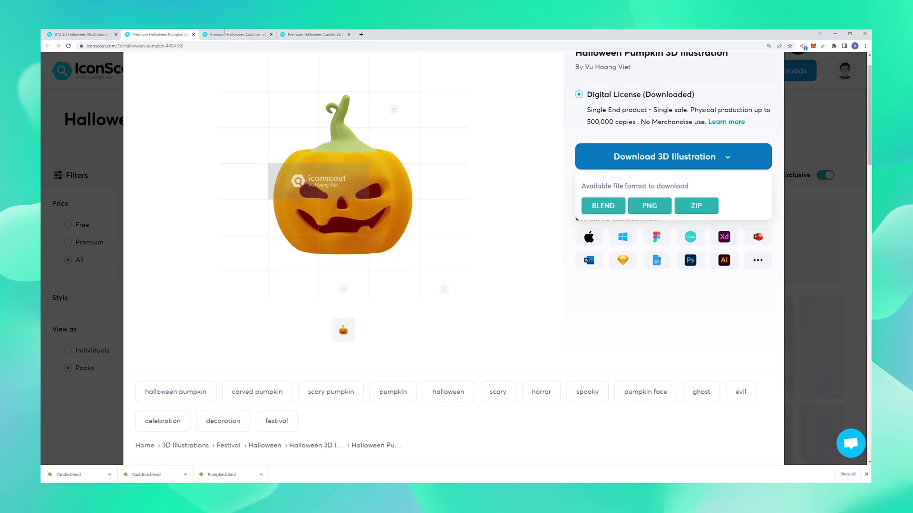
click(313, 34)
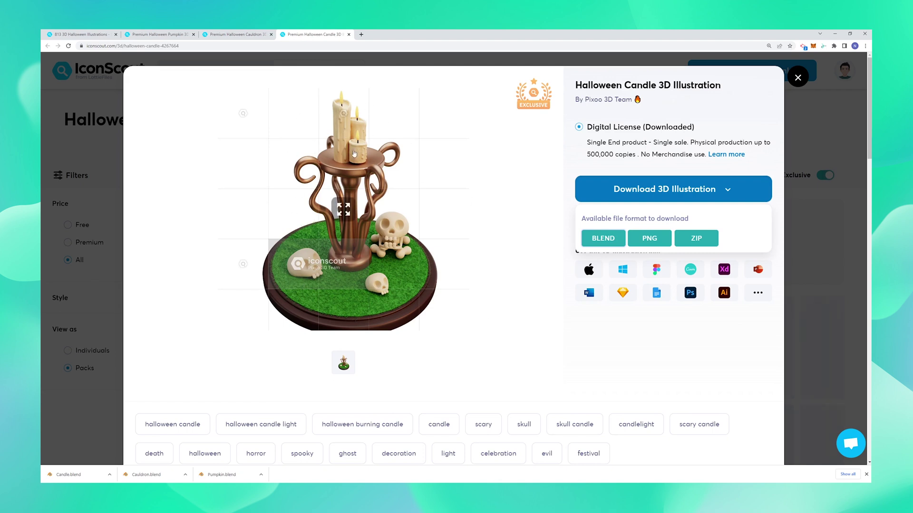
click(69, 475)
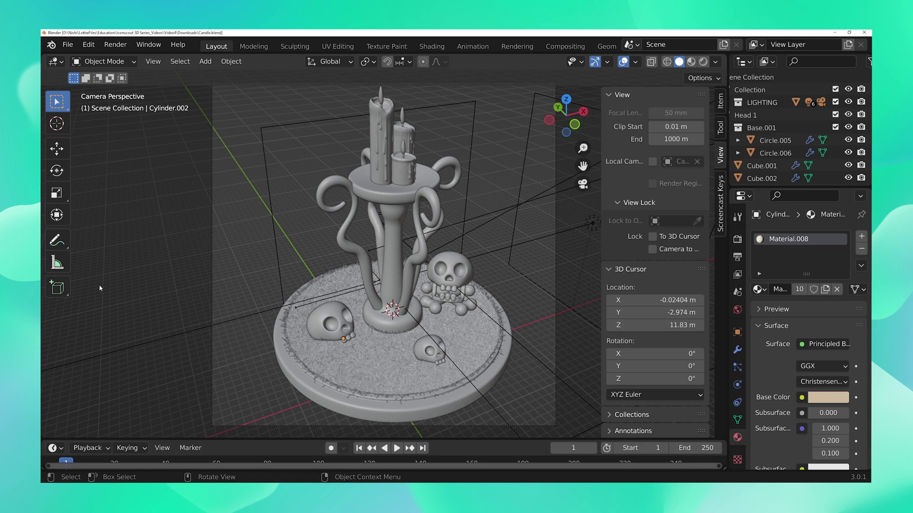
Step: Hide the sidebar, enlarge the Outliner and collapse Head 1 to review the candle objects
key(n)
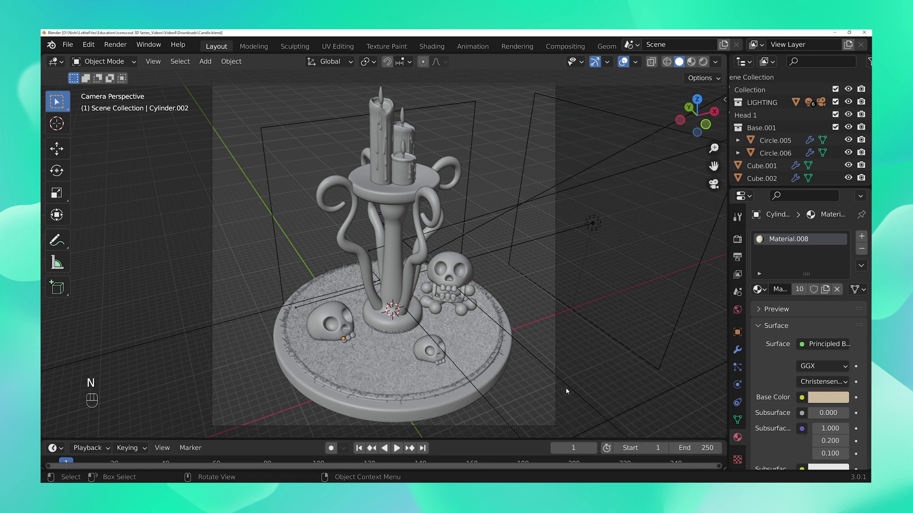
drag(726, 347, 557, 347)
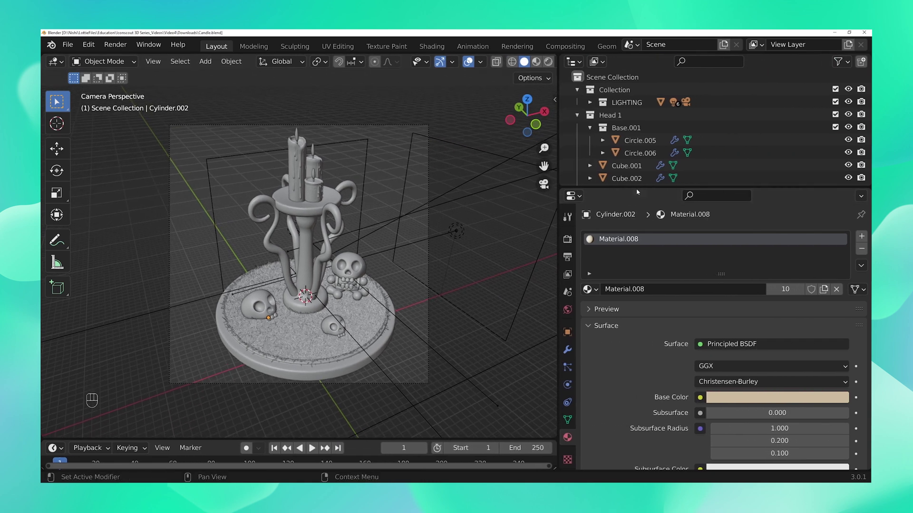
drag(639, 188, 642, 410)
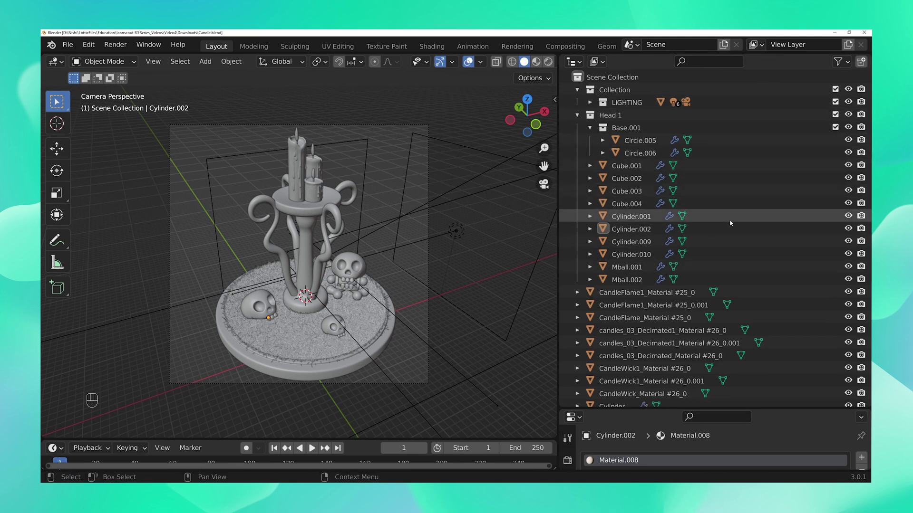
scroll(730, 222, down, 2)
scroll(731, 221, down, 1)
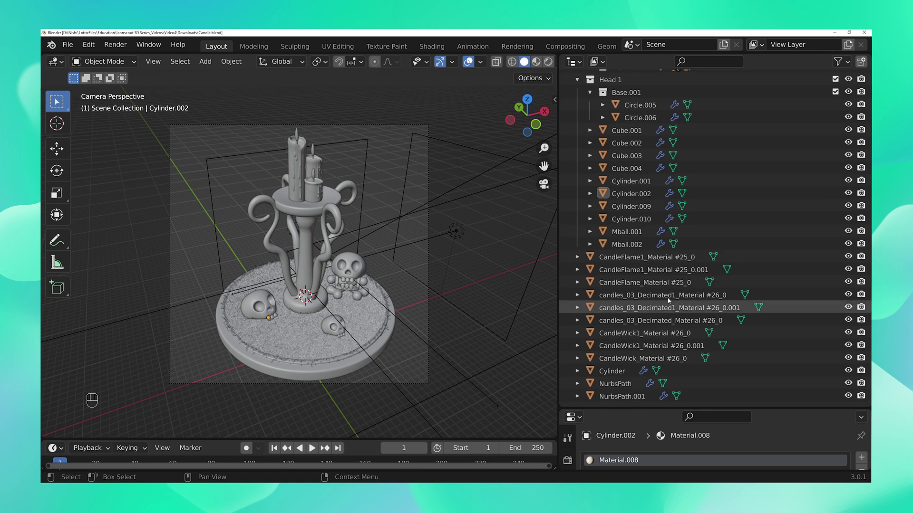
scroll(672, 213, up, 3)
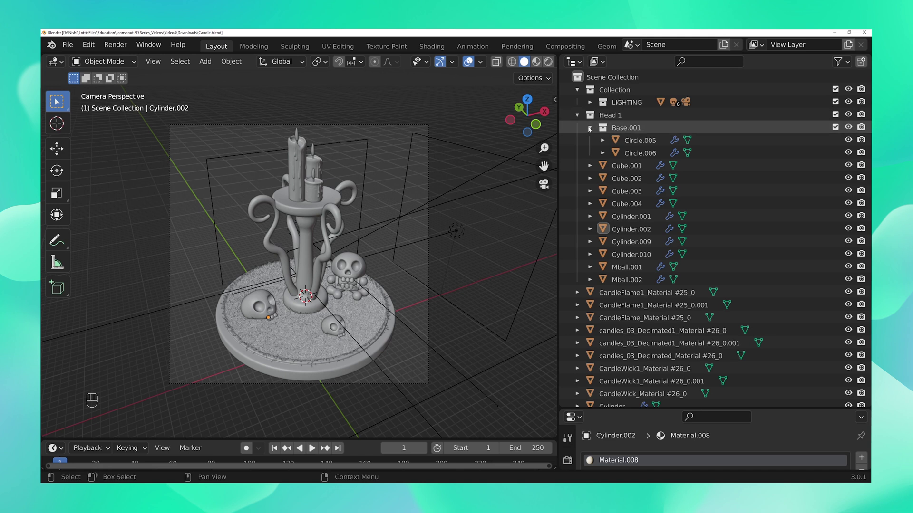
click(576, 117)
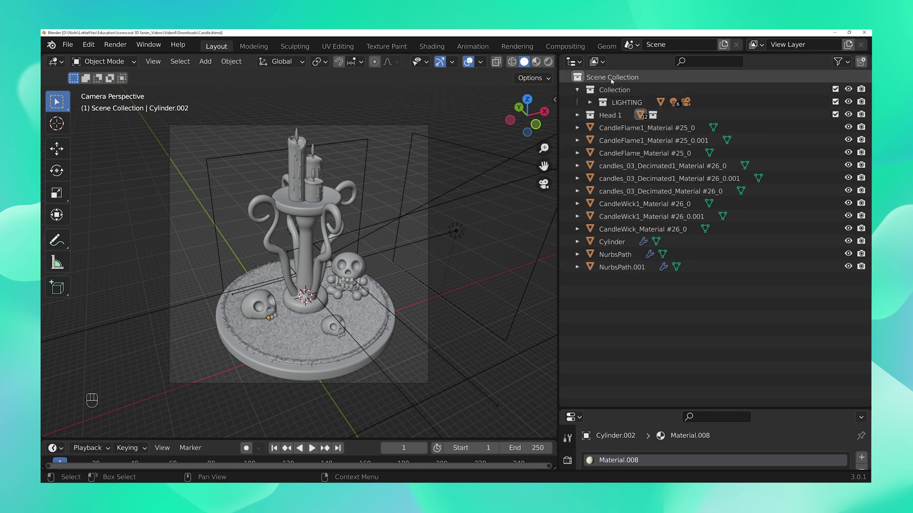
Step: Create a new collection in the scene and name it 'Candle'
click(611, 77)
right_click(615, 298)
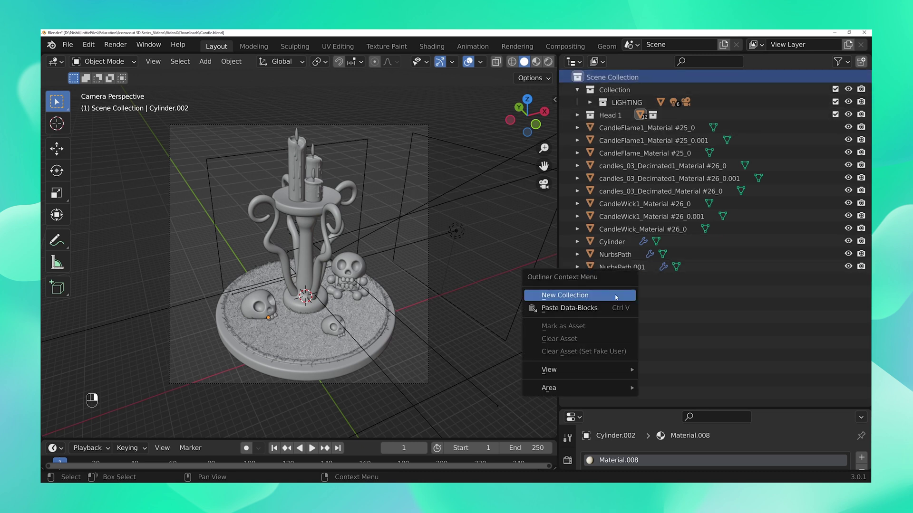
click(613, 296)
double_click(615, 127)
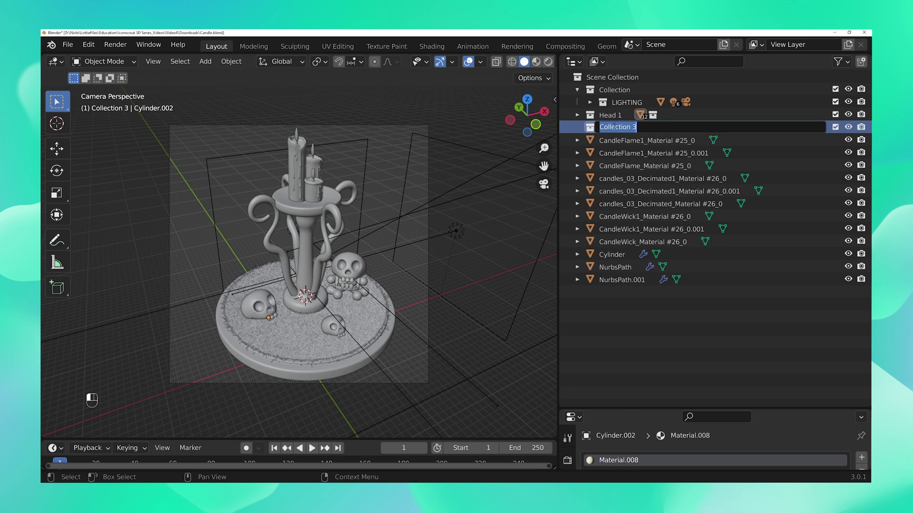
text(Candle)
key(Return)
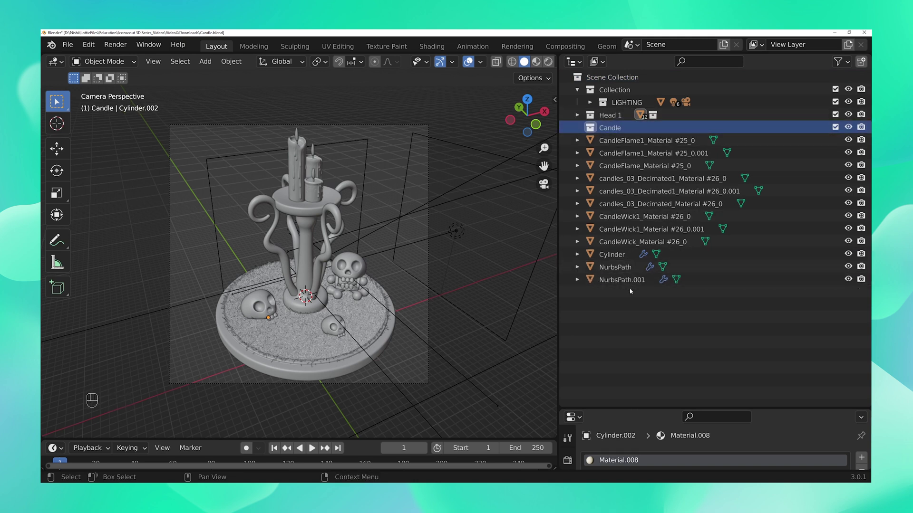
Step: Move the twelve candle objects and Head 1 into Candle, collapse it and keep it visible
click(689, 315)
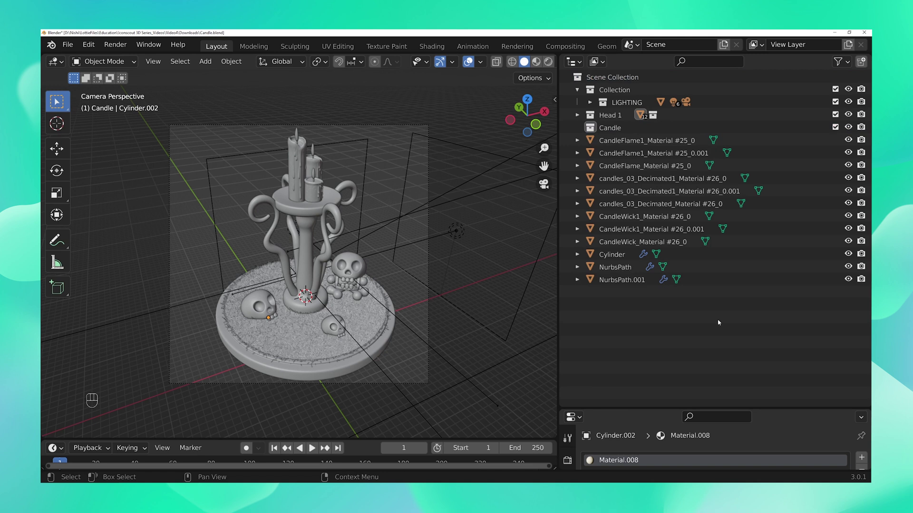
drag(718, 322, 595, 142)
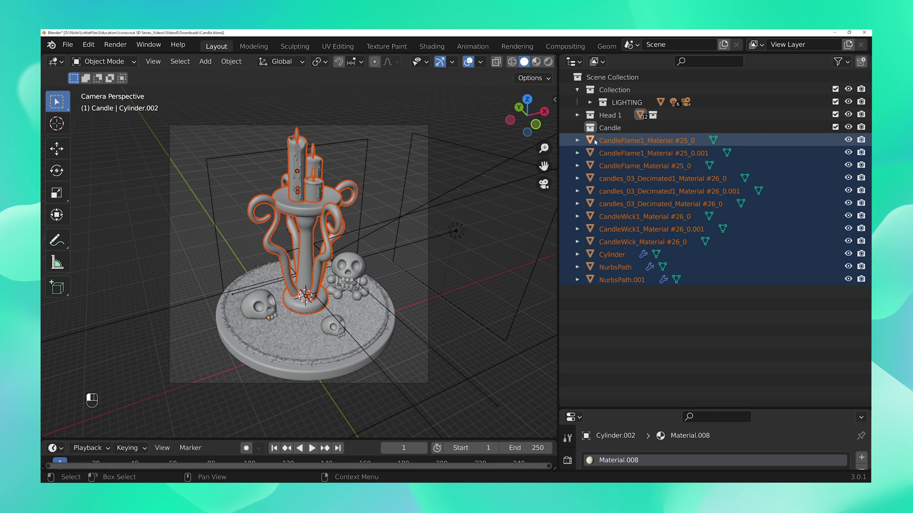
drag(595, 142, 614, 130)
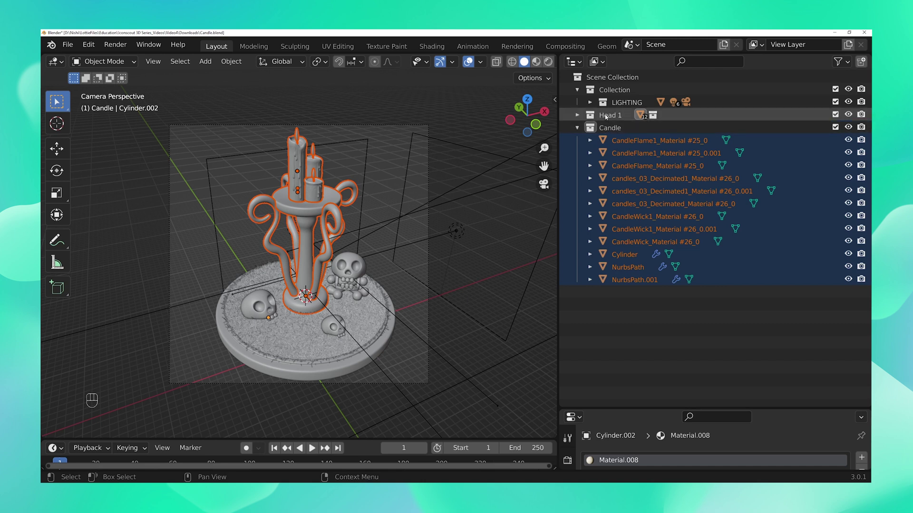
drag(596, 116, 611, 126)
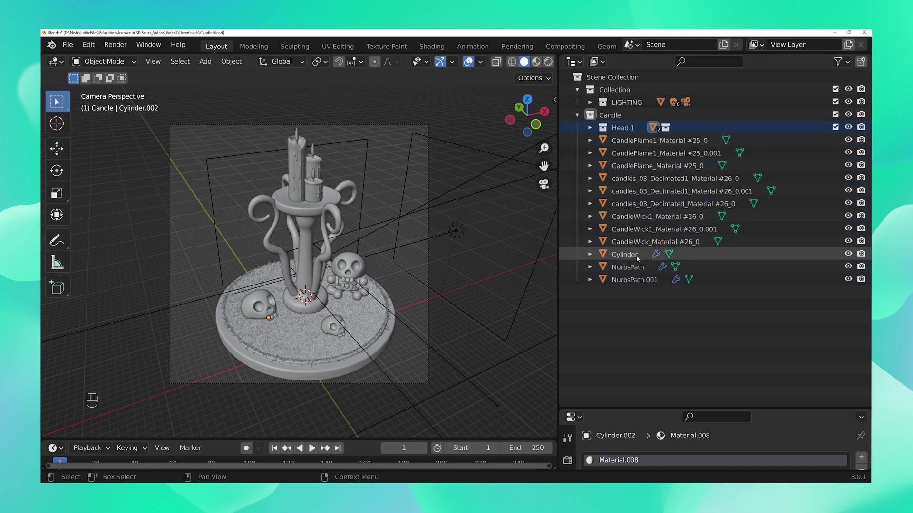
click(577, 115)
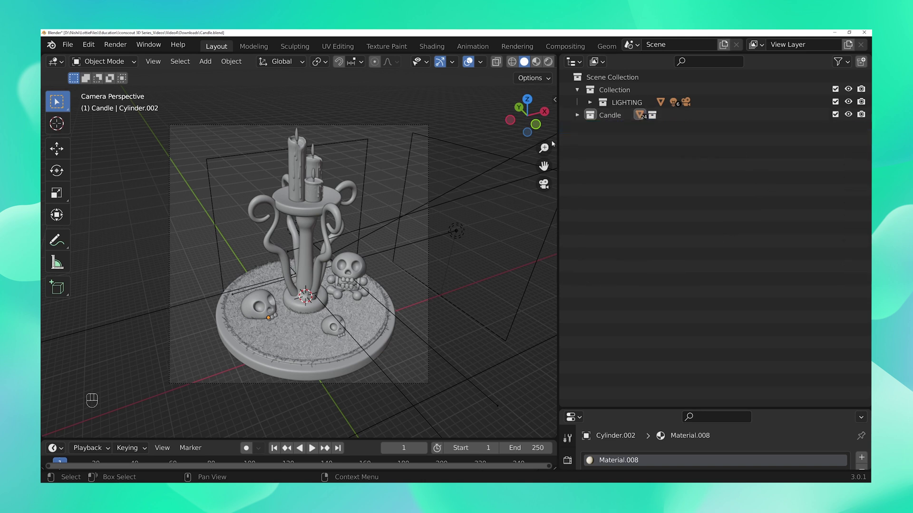
click(848, 114)
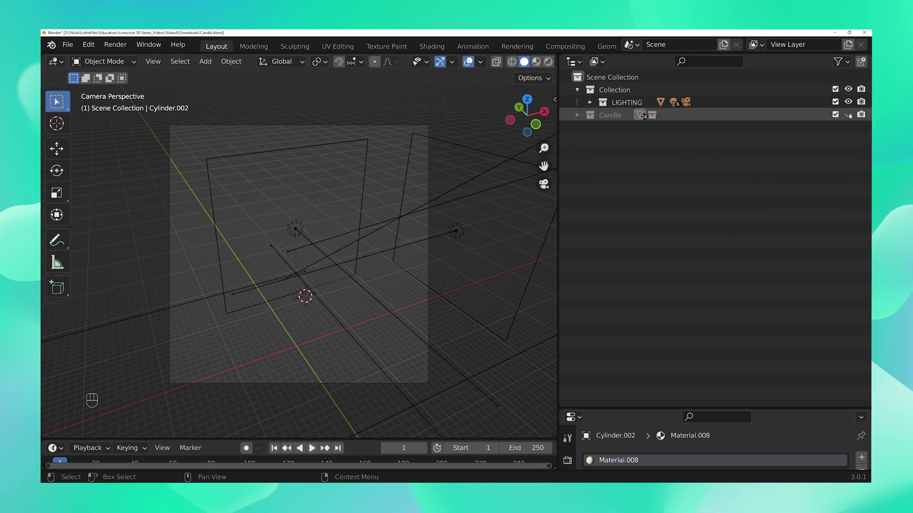
click(848, 115)
click(848, 114)
click(849, 115)
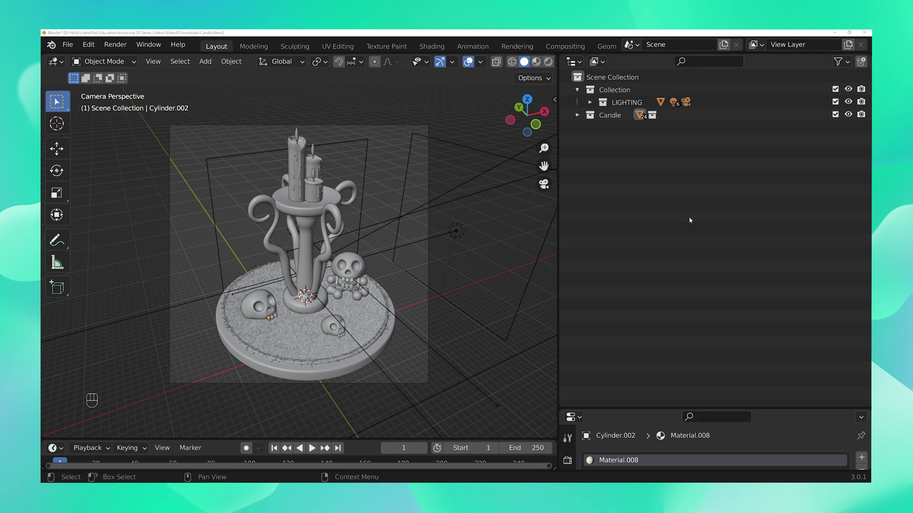
Step: Create another new collection named 'Pumpkin'
click(608, 79)
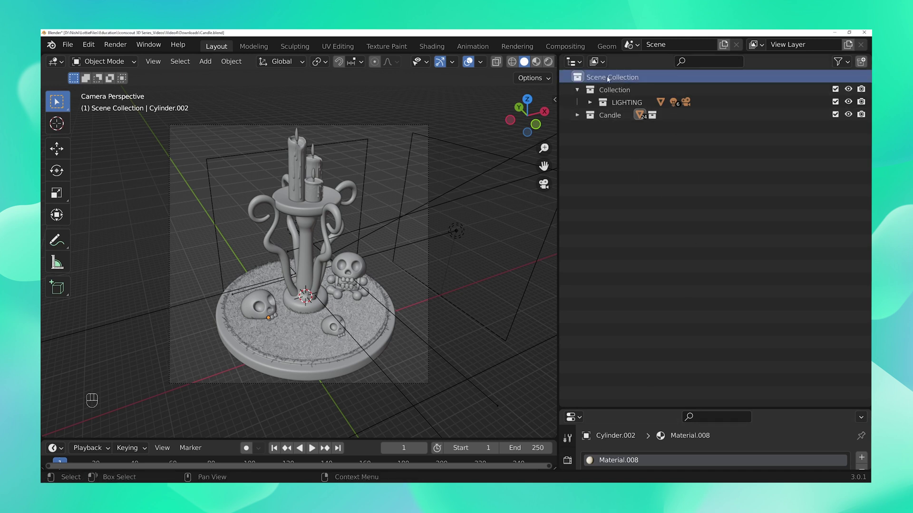
right_click(611, 153)
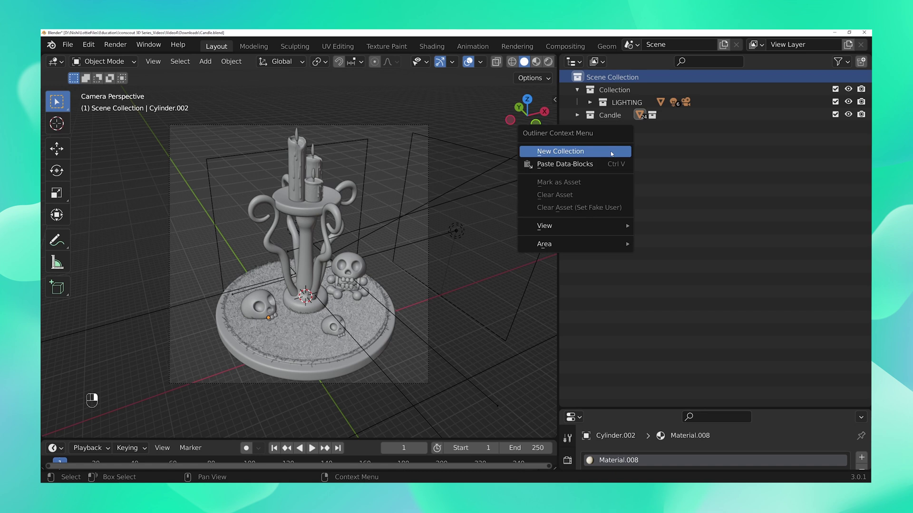
click(611, 153)
double_click(615, 127)
text(Pumpkin)
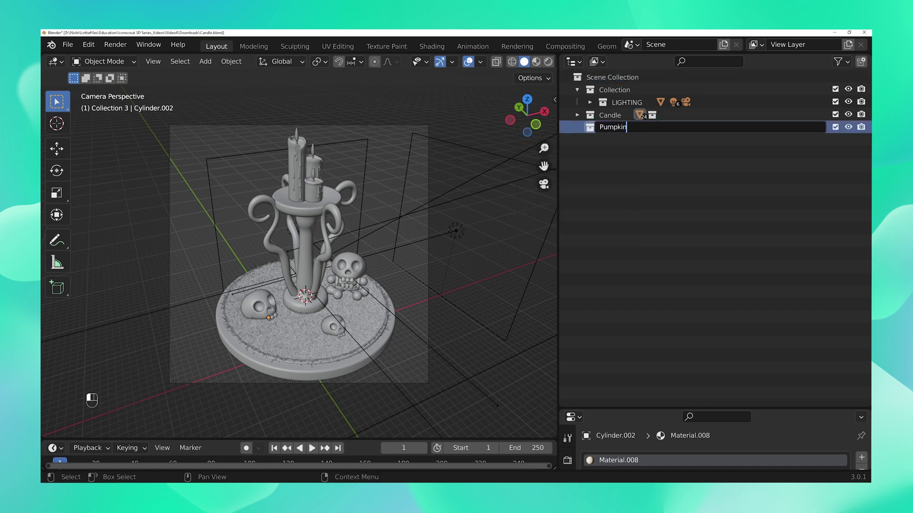
key(Return)
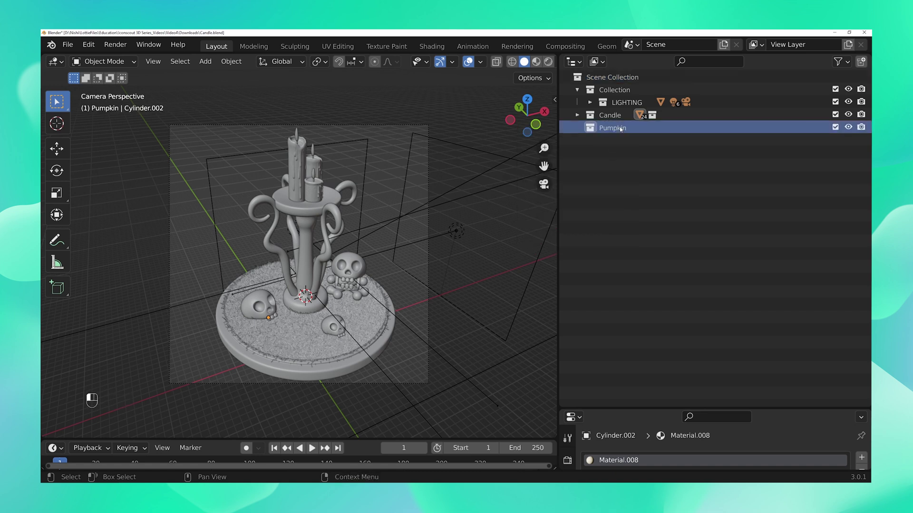
Step: Append the Sphere and Sphere.001 objects from Pumpkin.blend into the scene
click(67, 44)
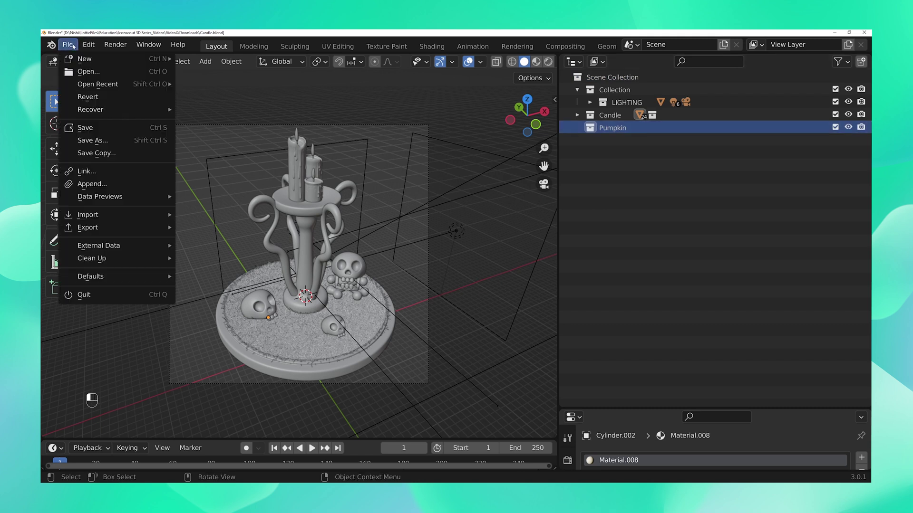
click(92, 183)
double_click(434, 133)
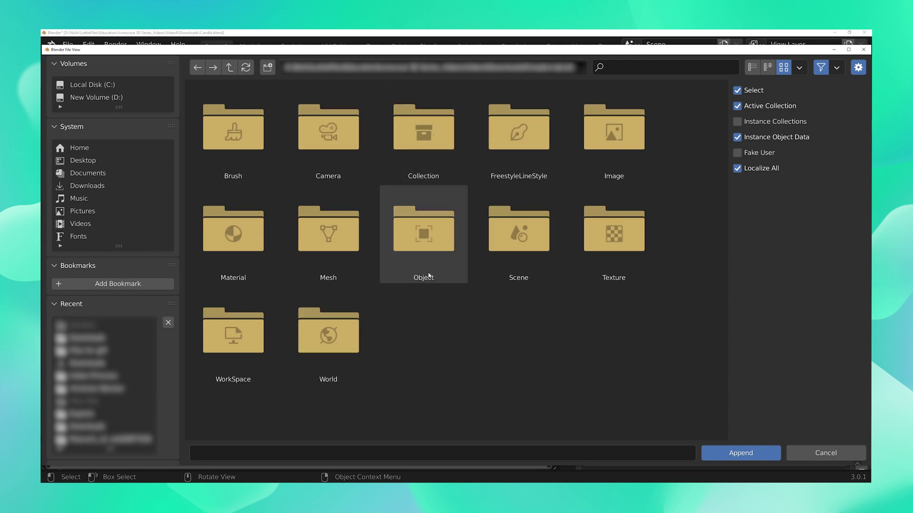
double_click(433, 239)
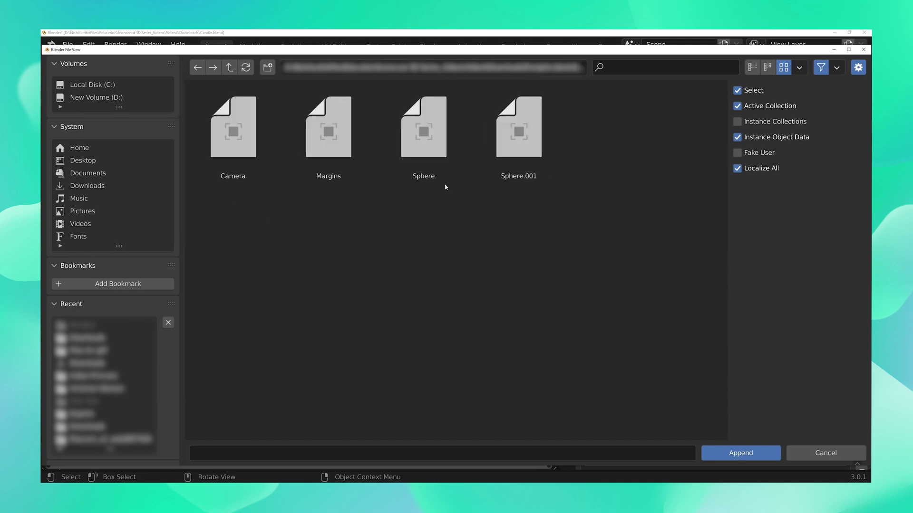
drag(413, 204, 565, 138)
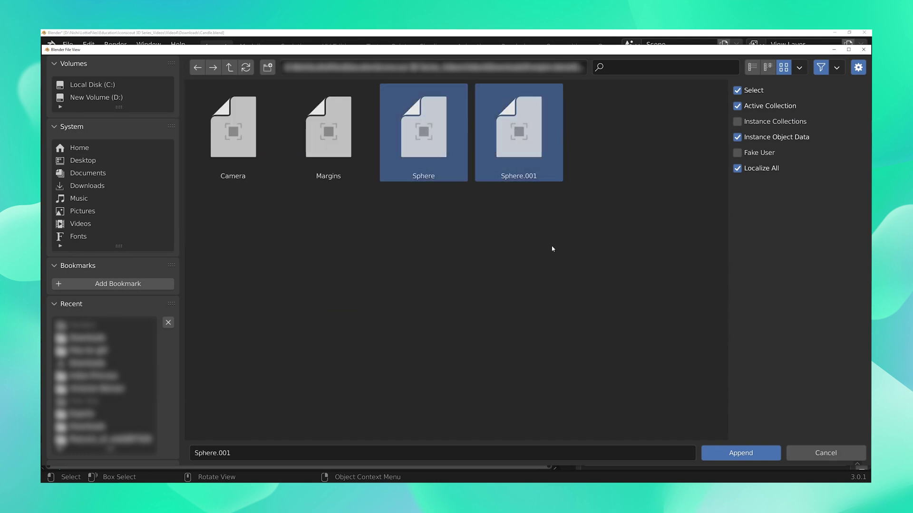
click(523, 262)
click(423, 144)
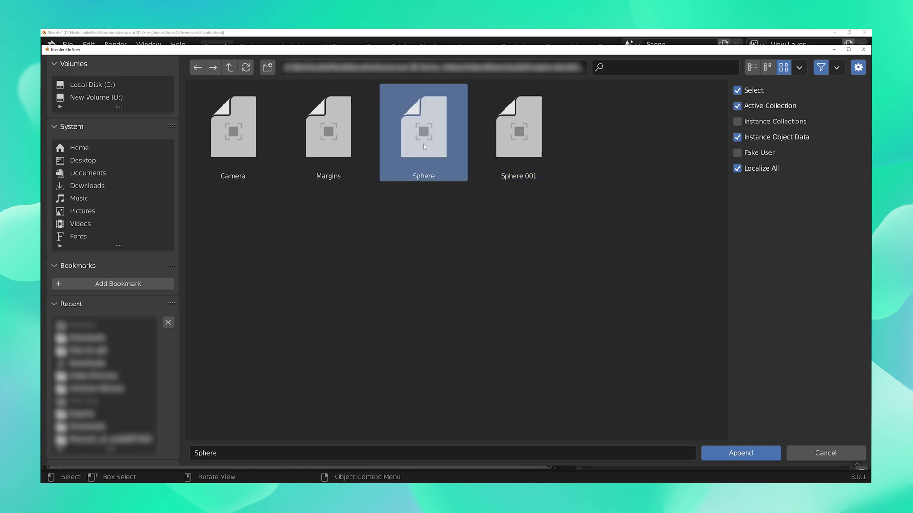
shift+click(518, 145)
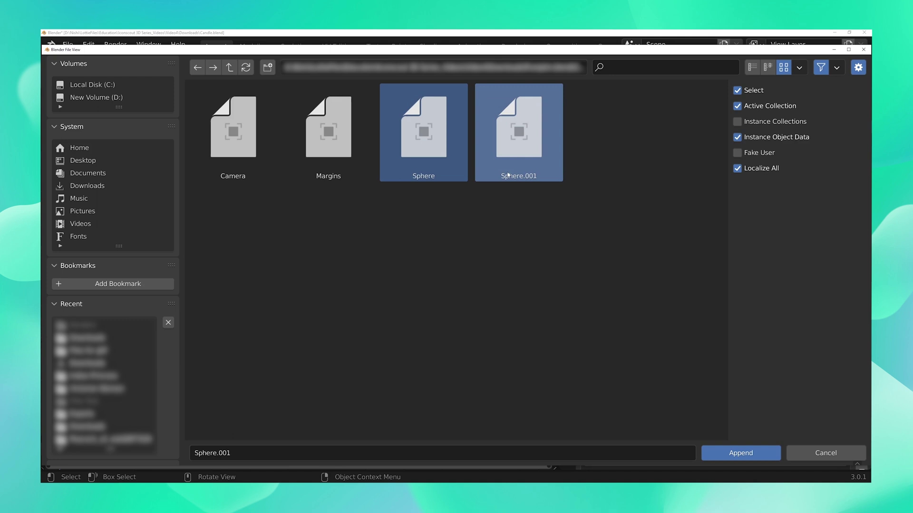
click(757, 457)
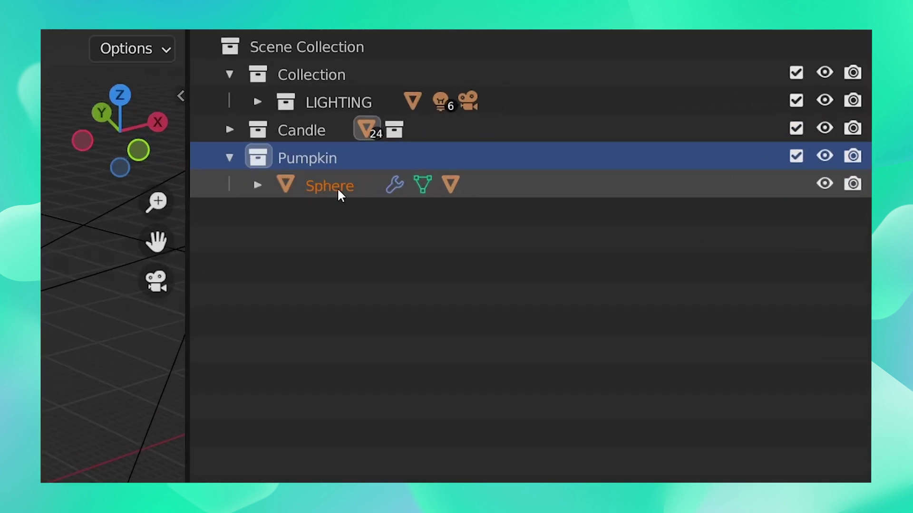
Step: Expand the appended Sphere in the Outliner and orbit the view to find the pumpkin
click(257, 185)
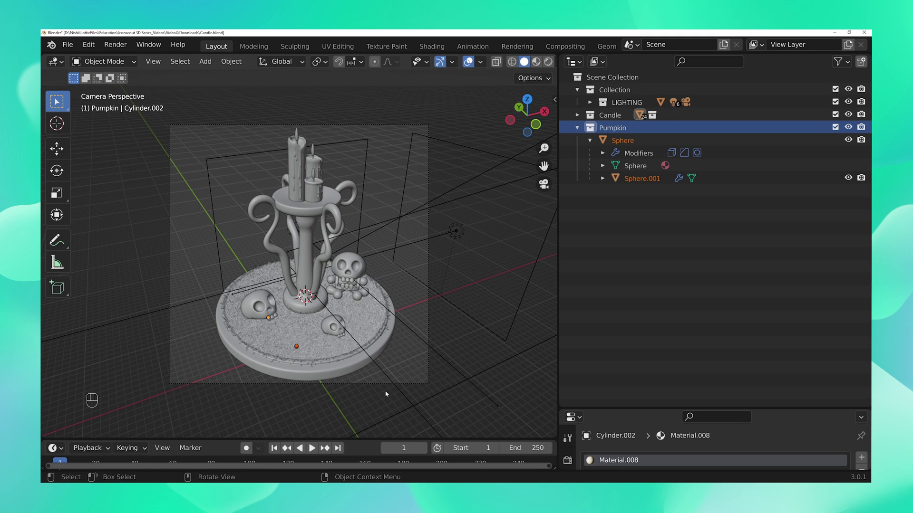
middle_drag(386, 394, 413, 349)
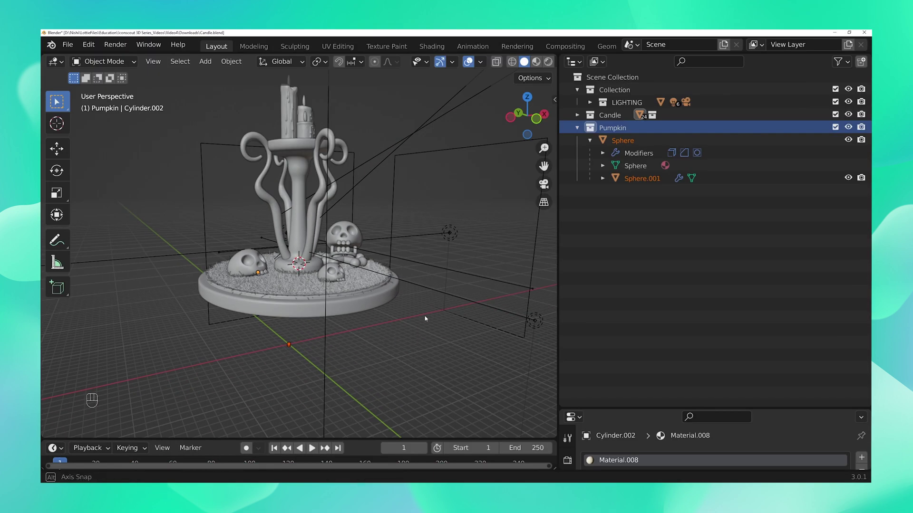
middle_drag(425, 319, 451, 326)
scroll(451, 326, up, 4)
scroll(451, 325, down, 4)
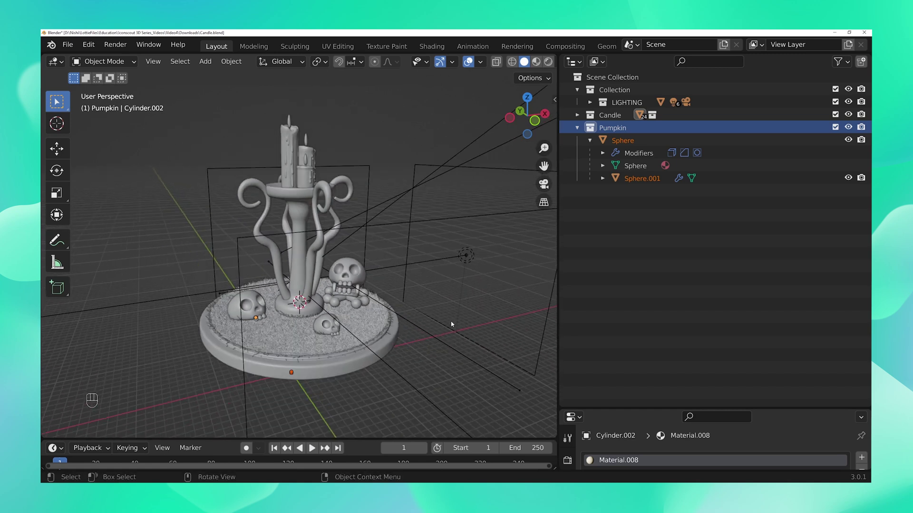
drag(543, 166, 543, 148)
drag(527, 116, 527, 116)
middle_drag(414, 307, 404, 275)
shift+middle_drag(349, 371, 386, 343)
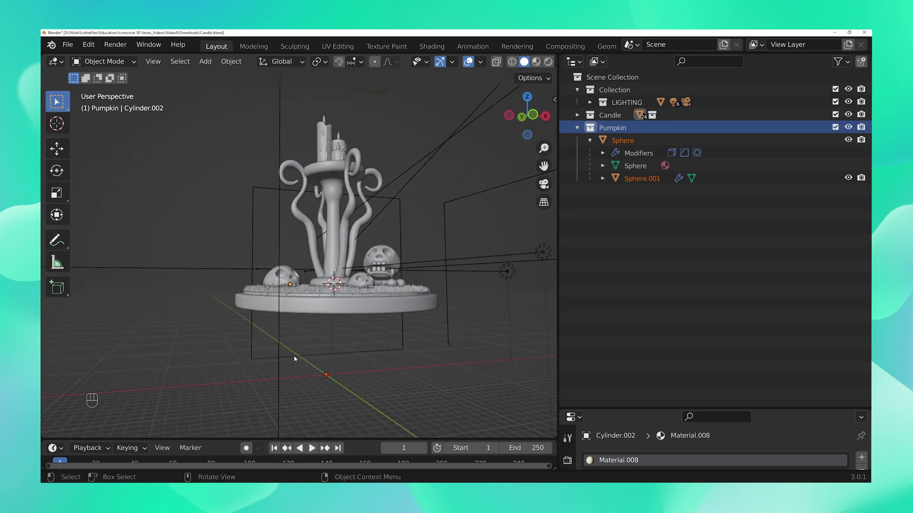
Step: Raise the pumpkin up to the candle and shift it along Y beside it
click(57, 147)
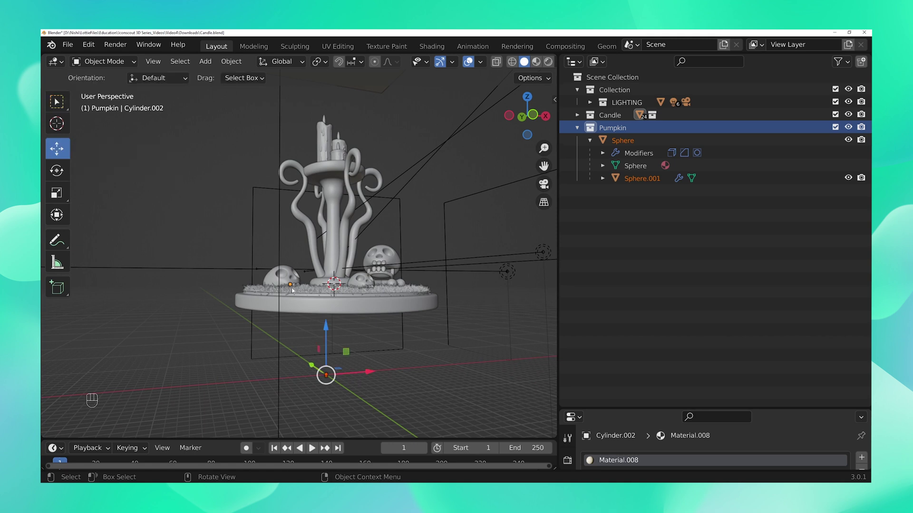
drag(326, 339, 323, 262)
drag(325, 95, 324, 90)
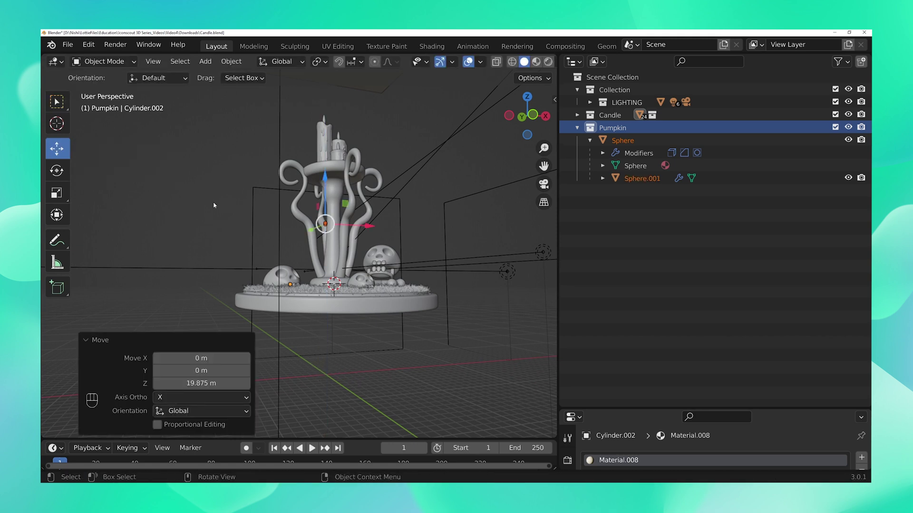
middle_drag(325, 90, 289, 271)
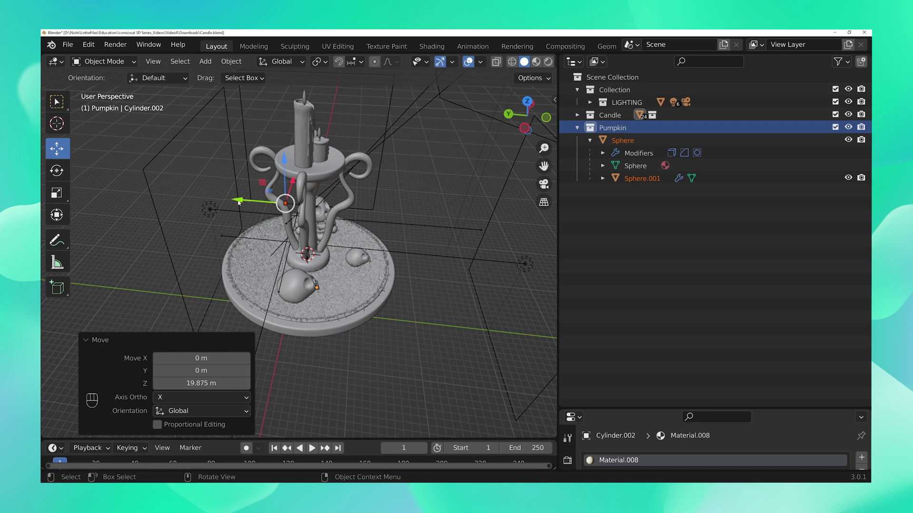
drag(239, 200, 341, 215)
middle_drag(342, 215, 295, 250)
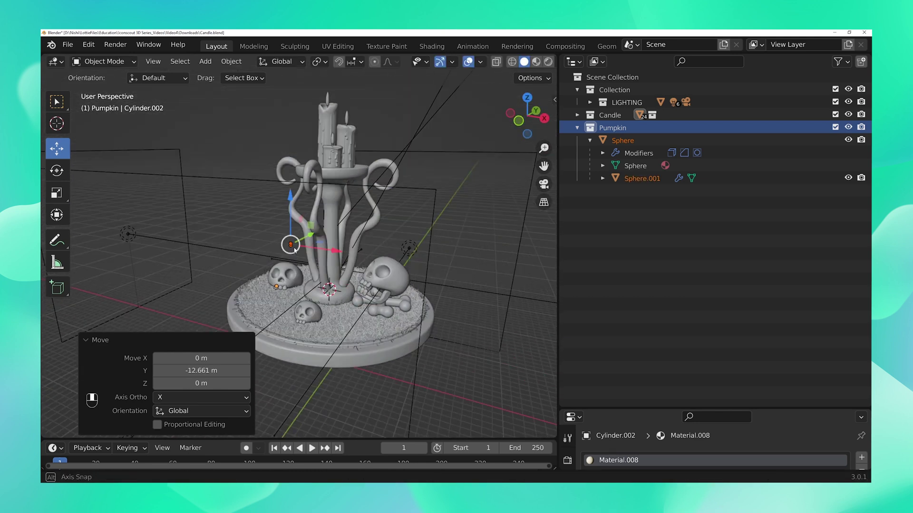
click(88, 340)
middle_drag(88, 340, 261, 315)
Step: Scale the pumpkin up in several passes to roughly 0.969–1x, matching the candle holder
key(s)
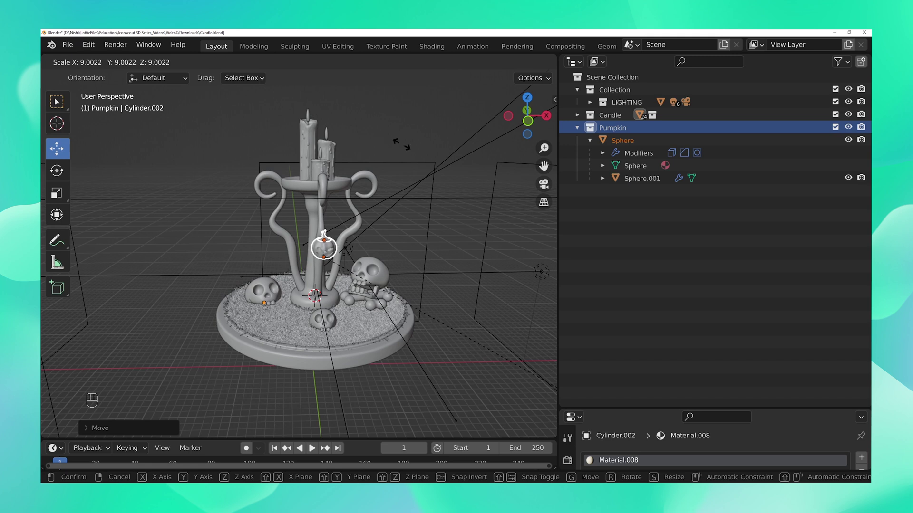
click(197, 391)
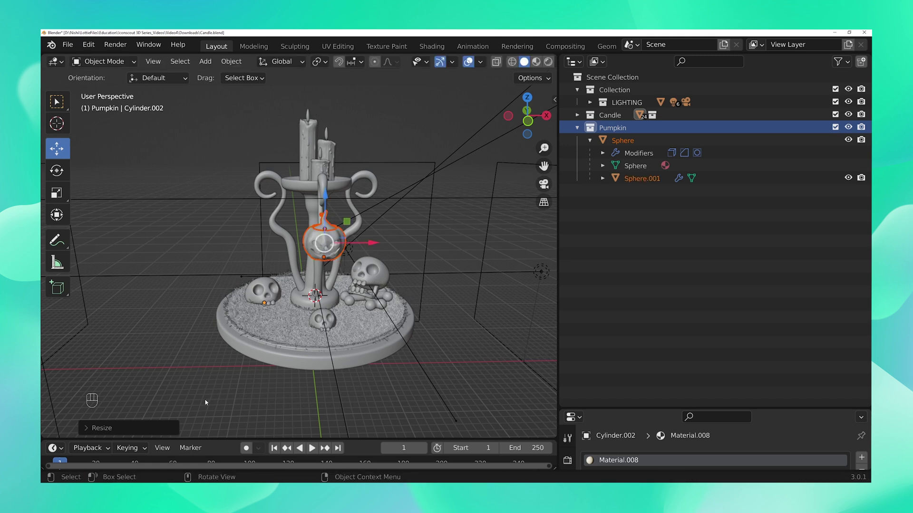
key(s)
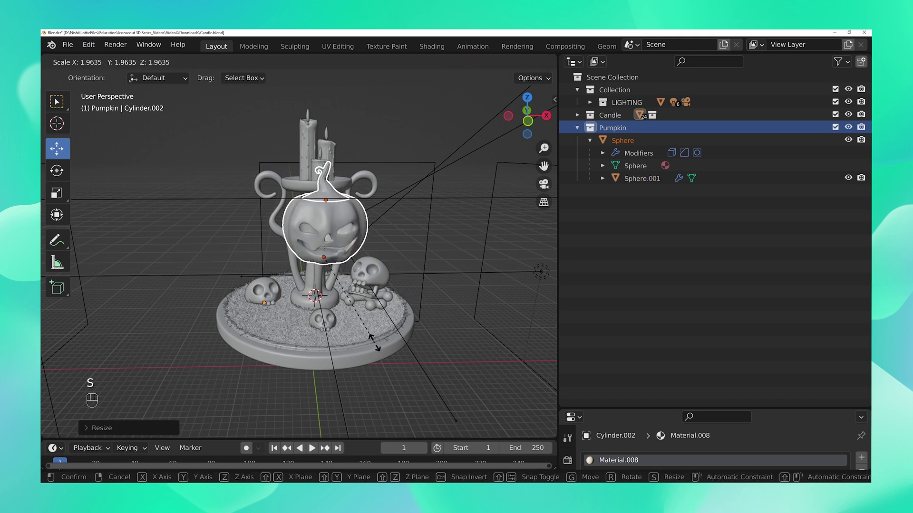
click(378, 347)
key(s)
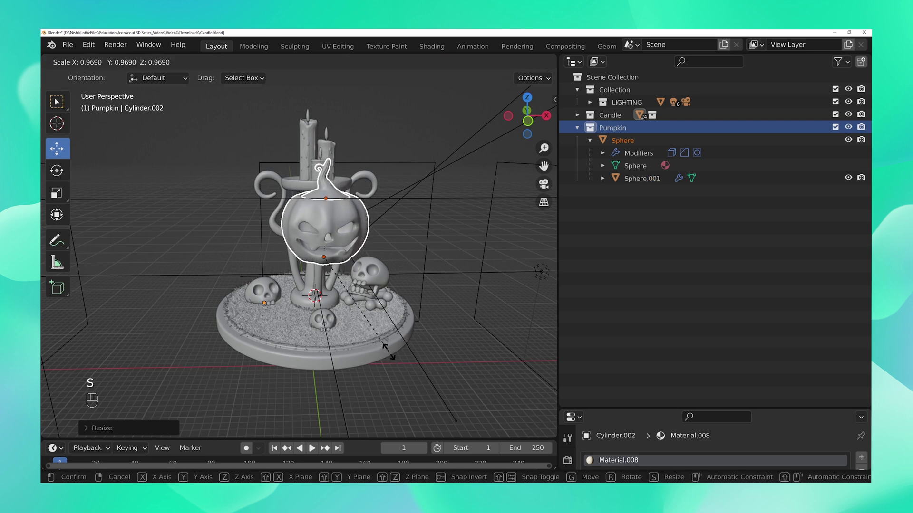
click(386, 349)
middle_drag(386, 350, 345, 363)
key(s)
click(390, 375)
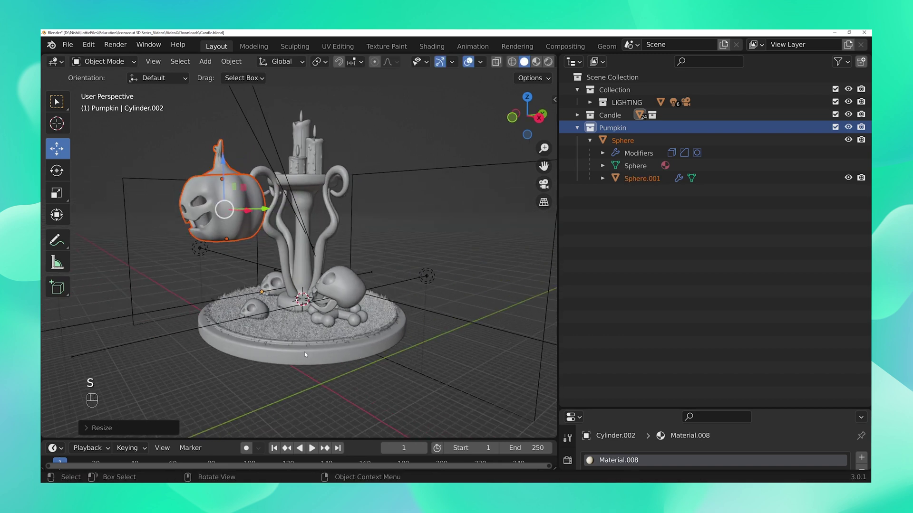
Step: Lower the pumpkin along Z, then rescale it and shift it to a new spot
middle_drag(322, 392, 258, 338)
drag(211, 167, 208, 248)
middle_drag(266, 304, 309, 311)
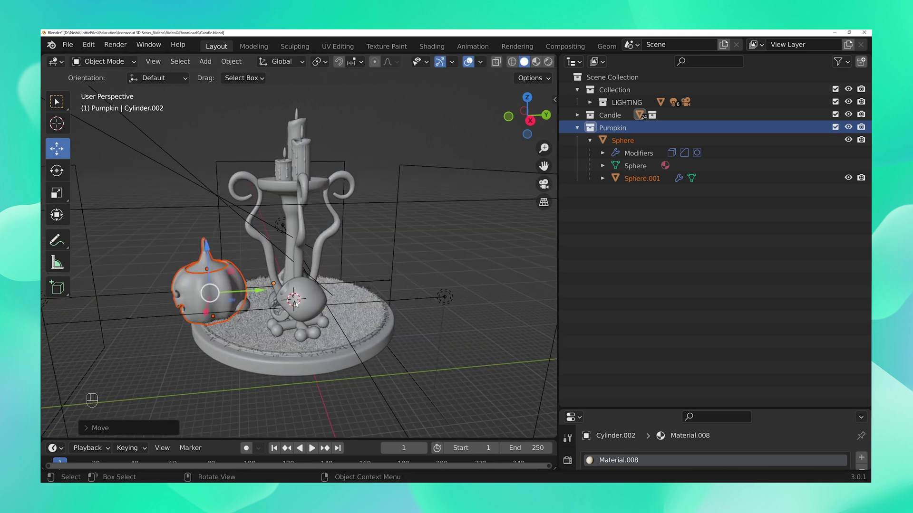
middle_drag(201, 352, 247, 370)
key(s)
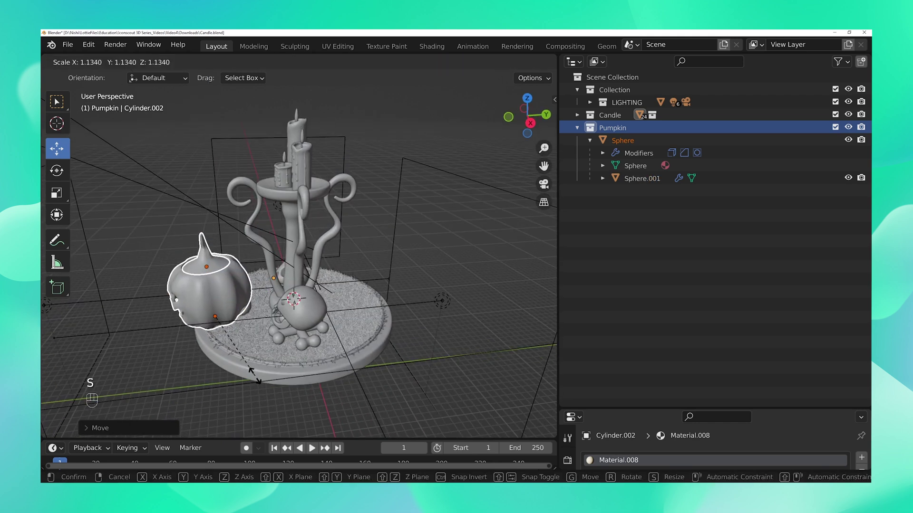
click(255, 377)
key(g)
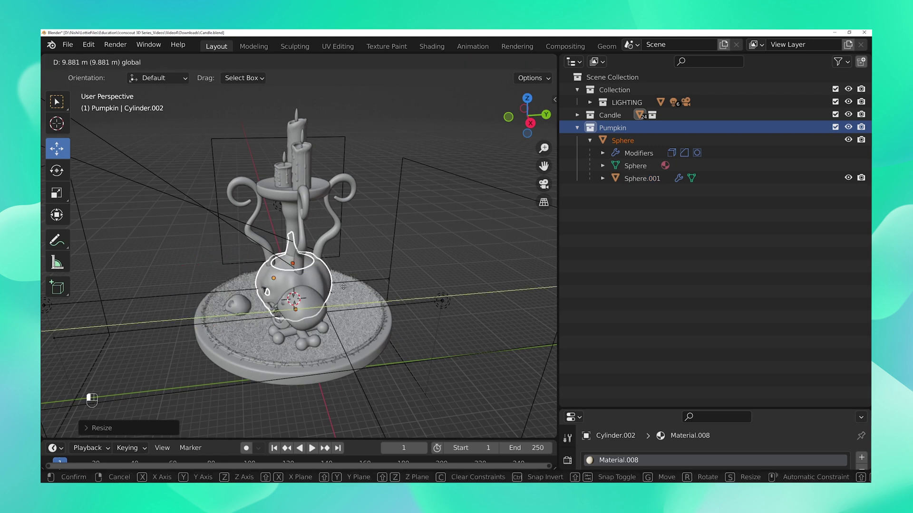
click(347, 285)
Step: Reposition the pumpkin twice more and adjust its size again
middle_drag(347, 286, 477, 308)
key(g)
click(421, 283)
key(g)
click(315, 242)
key(s)
click(470, 308)
key(g)
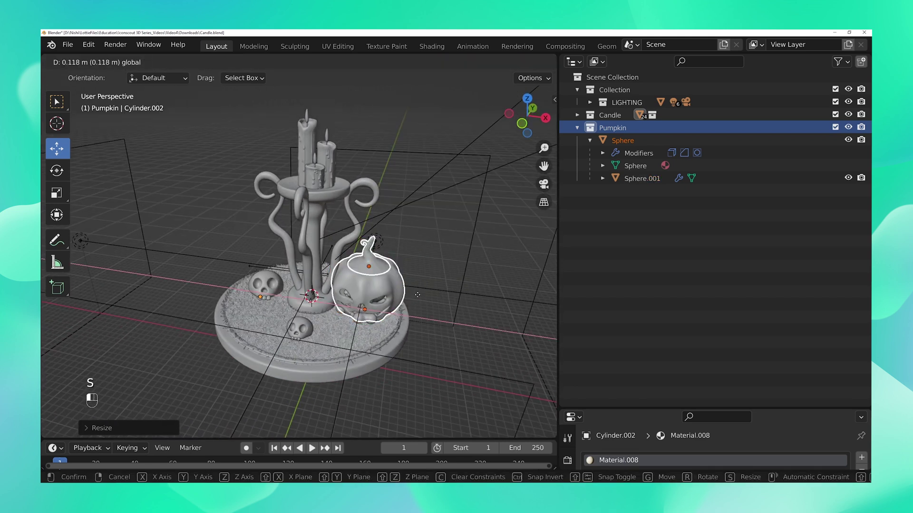
click(418, 295)
Step: Drag the pumpkin off the base toward the front-left of the candle
middle_drag(419, 296, 395, 317)
key(g)
right_click(414, 315)
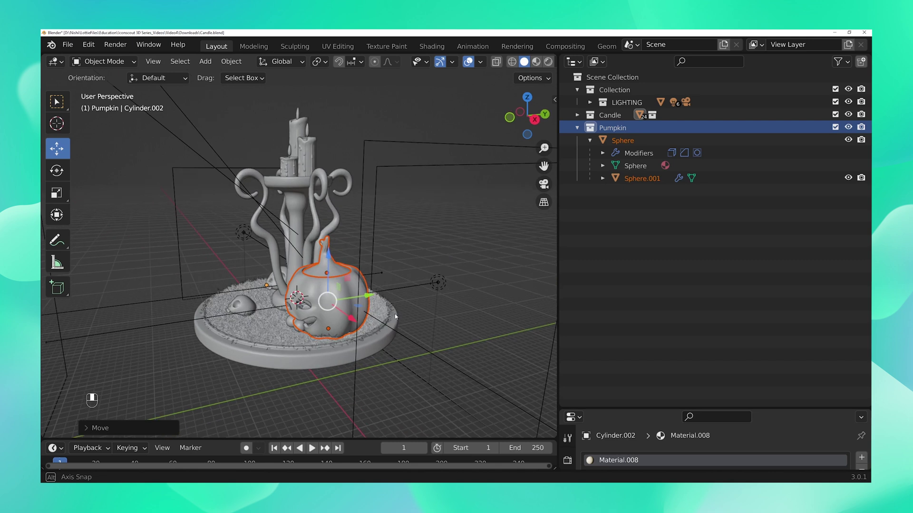
drag(371, 296, 266, 377)
middle_drag(267, 377, 303, 390)
scroll(303, 389, up, 5)
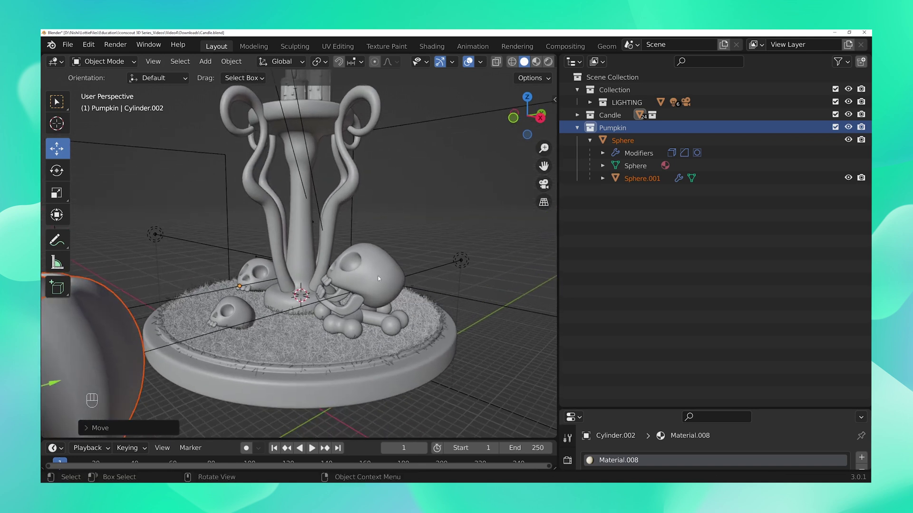
Step: Delete the large skull and the curved bone from the base
click(372, 264)
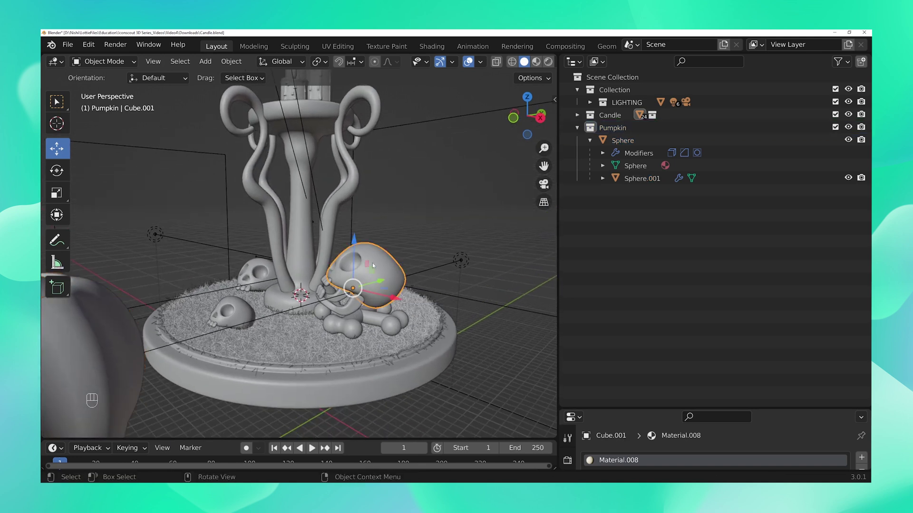
key(Delete)
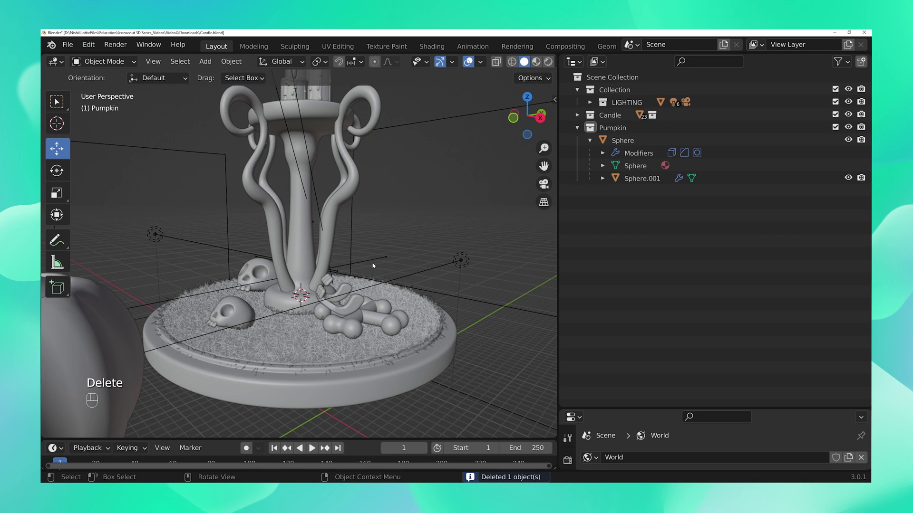
click(352, 306)
key(x)
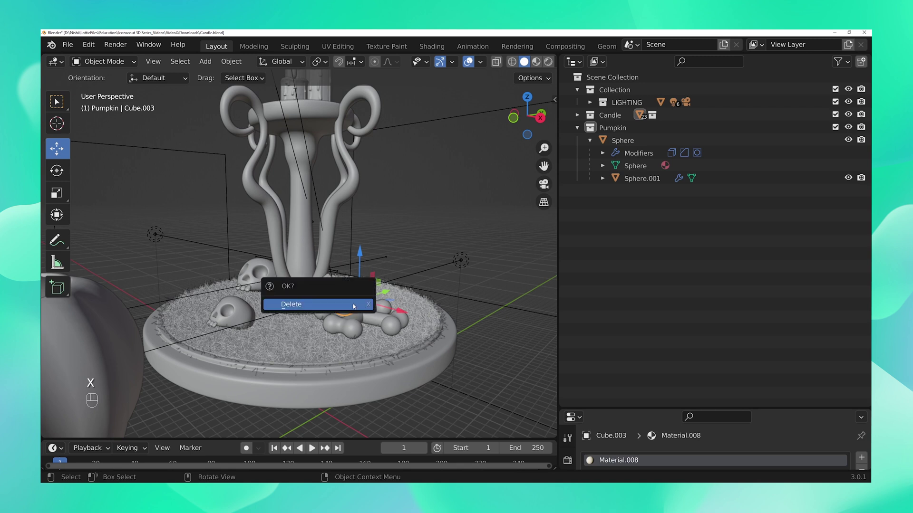
click(353, 306)
Step: Select the remaining bone pieces and delete them
middle_drag(352, 306, 334, 284)
click(333, 280)
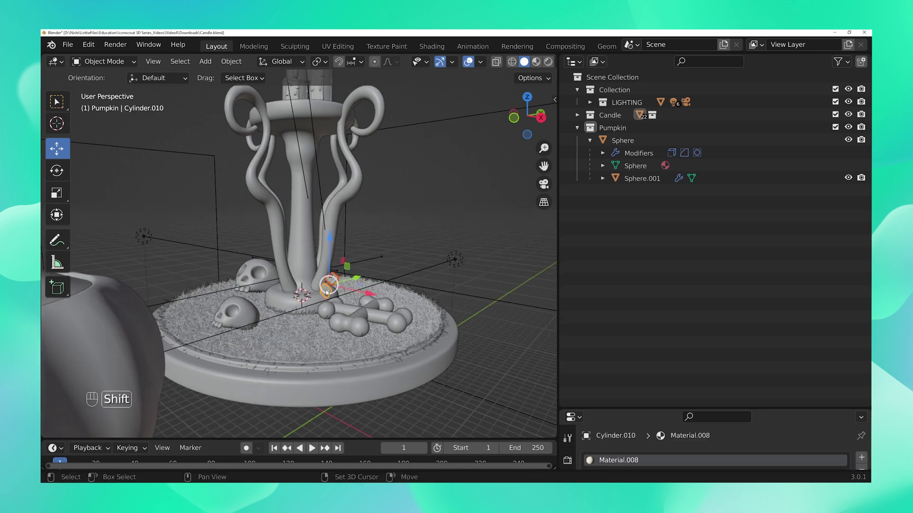
shift+click(355, 329)
shift+click(394, 325)
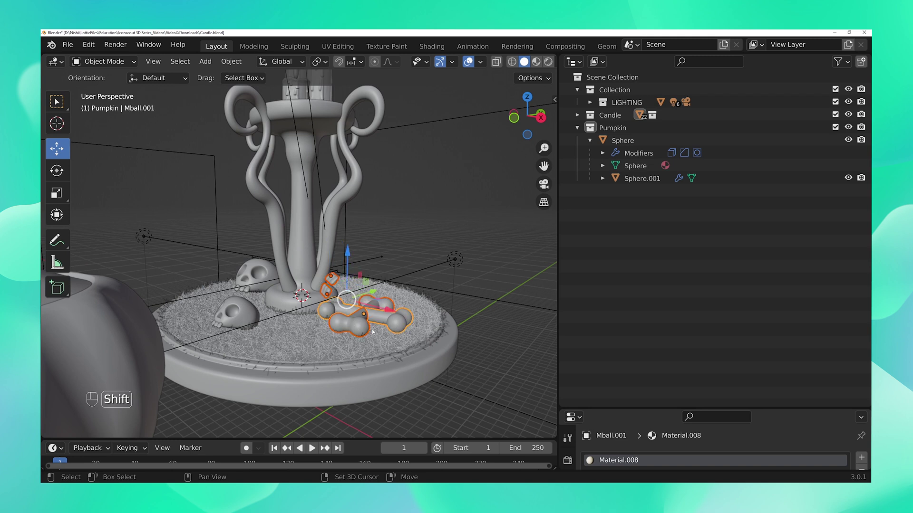
key(Delete)
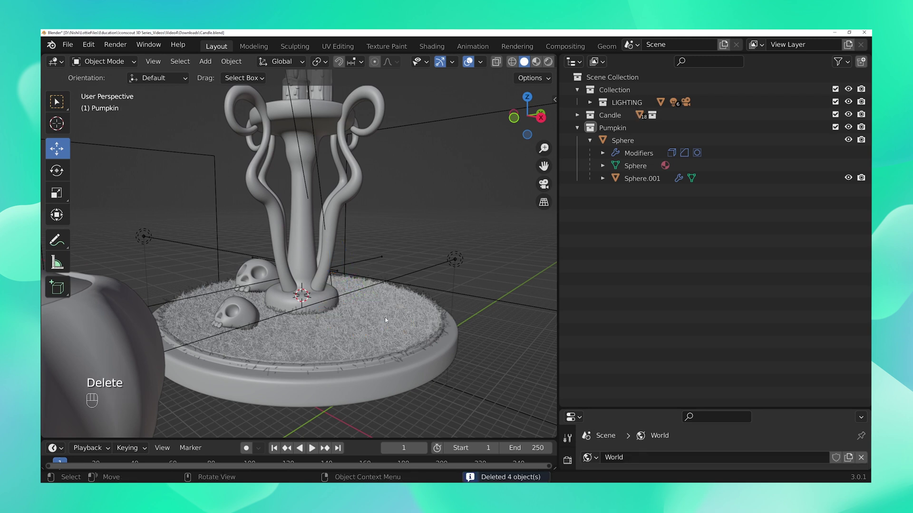
Step: Move the pumpkin onto the base beside the candle holder
scroll(358, 319, down, 5)
click(228, 352)
drag(245, 359, 447, 282)
middle_drag(385, 368, 485, 366)
Step: Resize the pumpkin and try a rotation around Z, undoing it
key(s)
click(429, 329)
key(g)
click(431, 331)
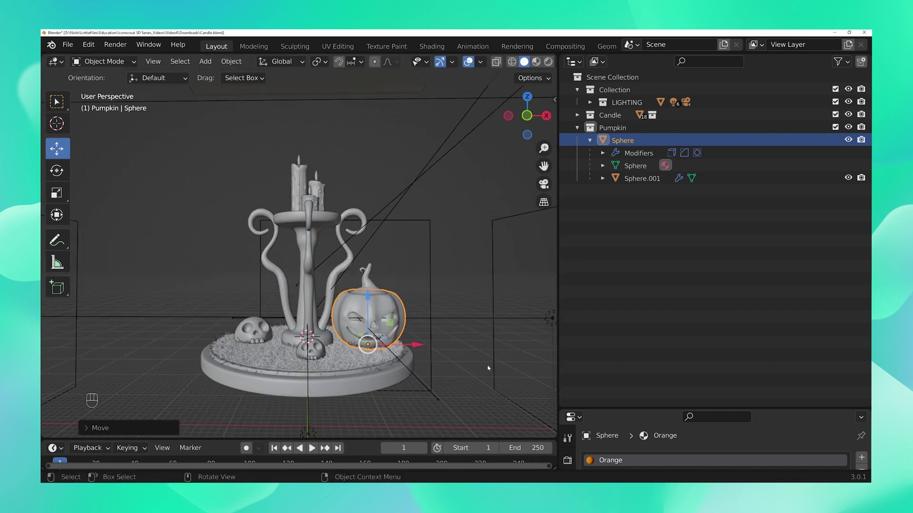
key(r)
key(z)
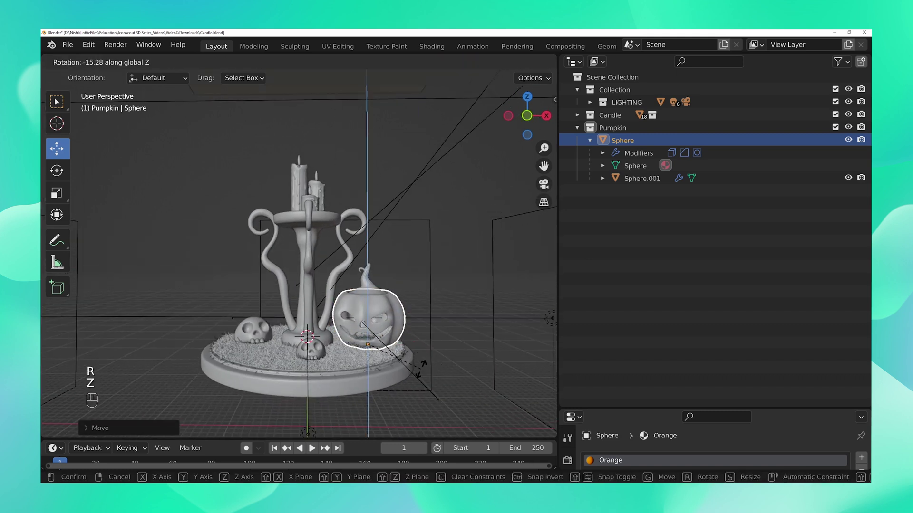
click(415, 372)
key(ctrl+z)
middle_drag(415, 372, 503, 366)
Step: Rotate the pumpkin around Z again, lower it onto the grass and nudge it slightly
key(r)
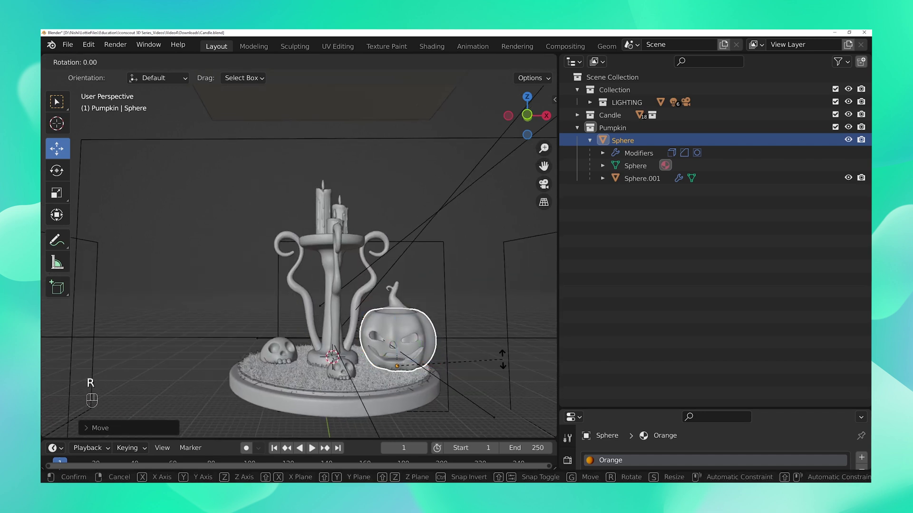
key(z)
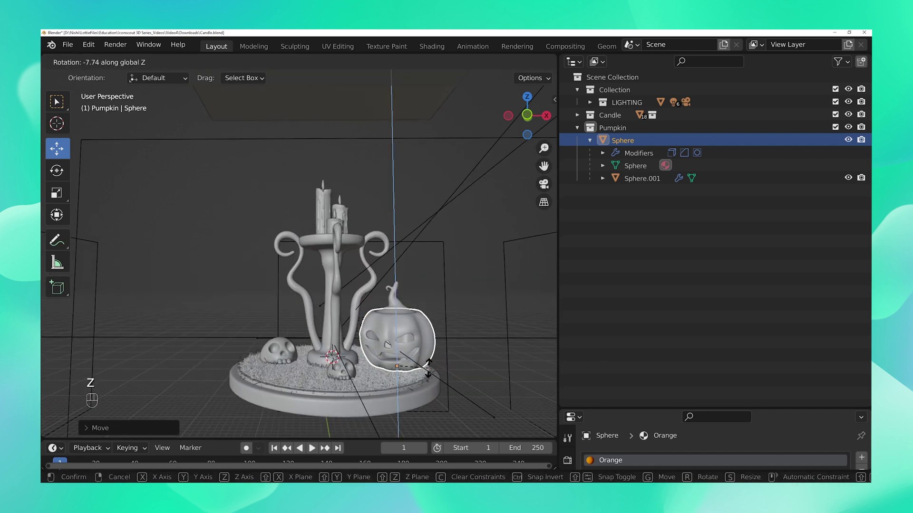
click(414, 367)
drag(394, 319, 395, 328)
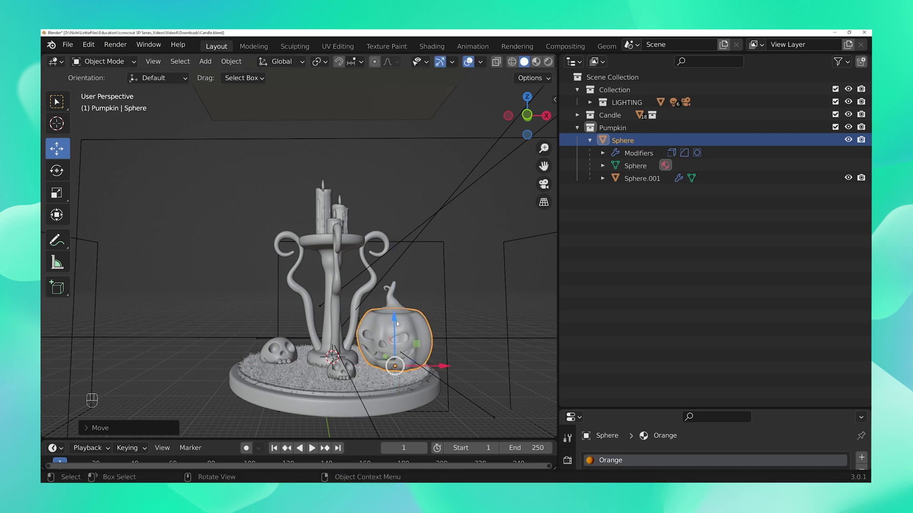
middle_drag(397, 328, 435, 328)
drag(435, 328, 431, 328)
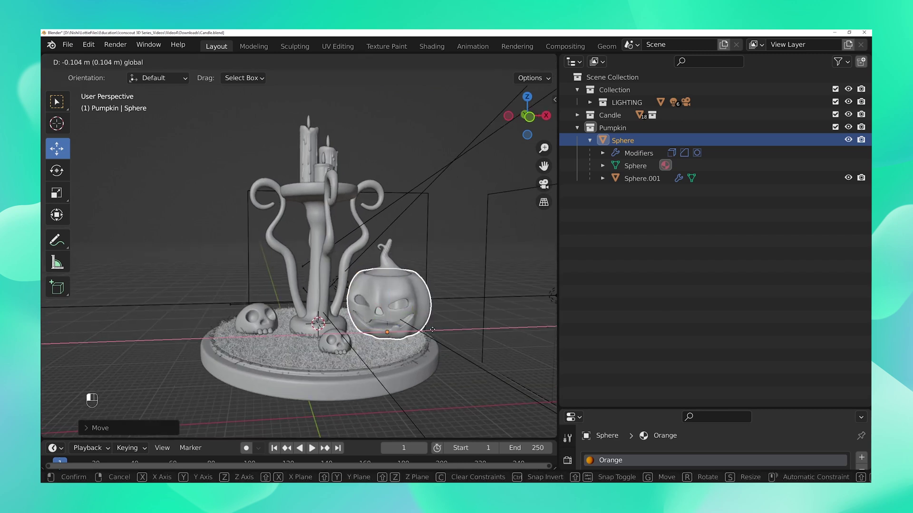
key(Escape)
middle_drag(431, 328, 380, 288)
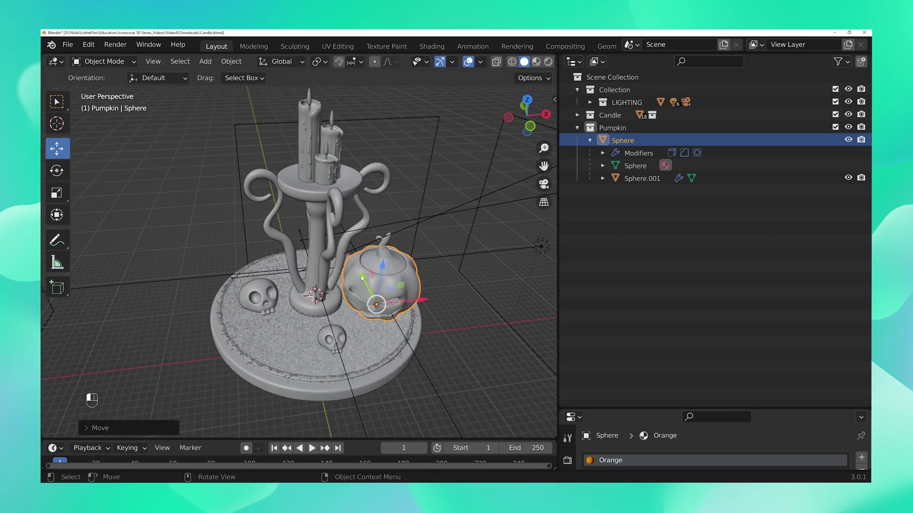
drag(362, 278, 445, 309)
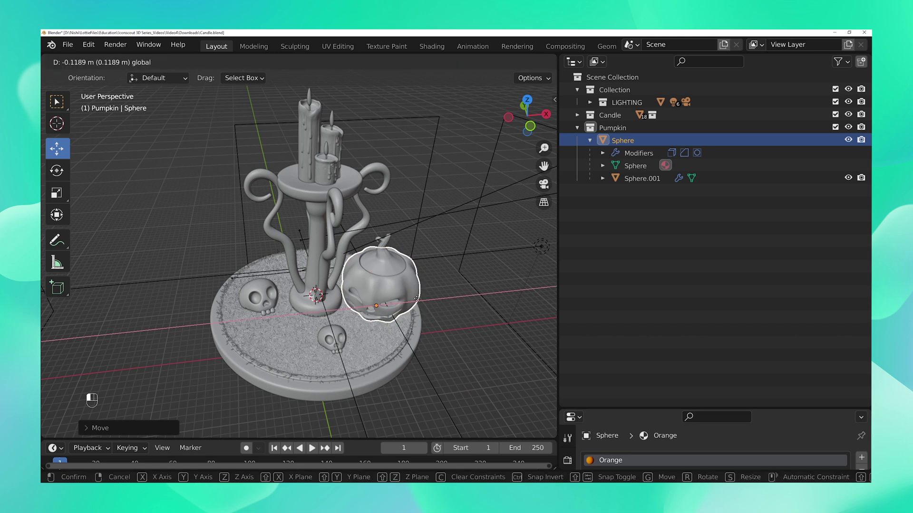
Step: Cancel the pumpkin move and enable Lock Camera to View in the sidebar
key(Escape)
middle_drag(444, 309, 461, 328)
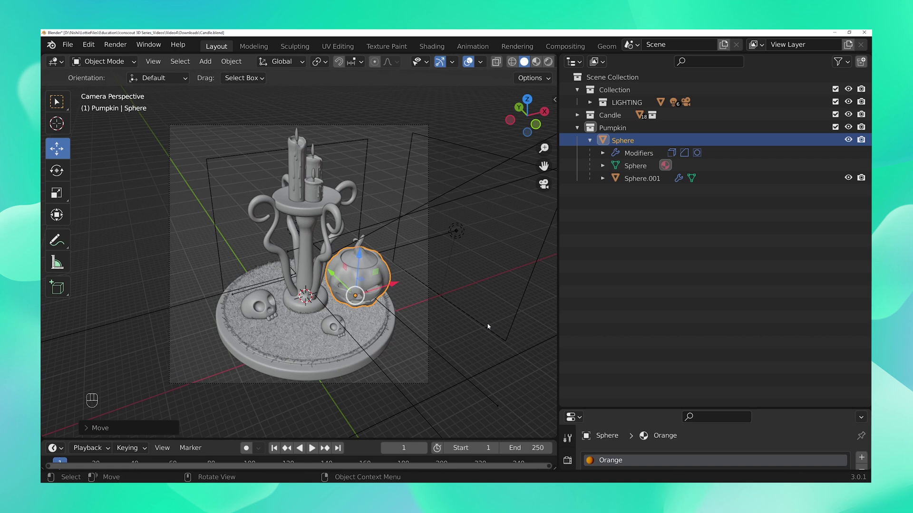
key(n)
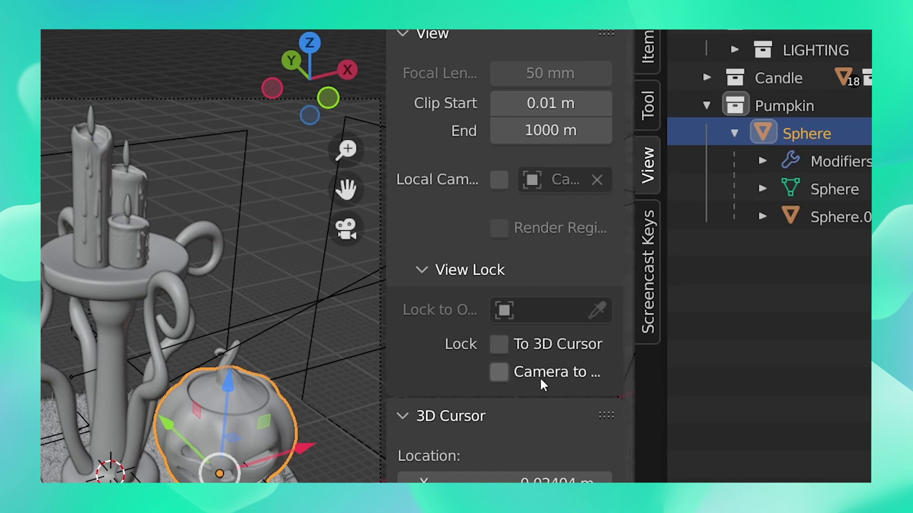
click(499, 372)
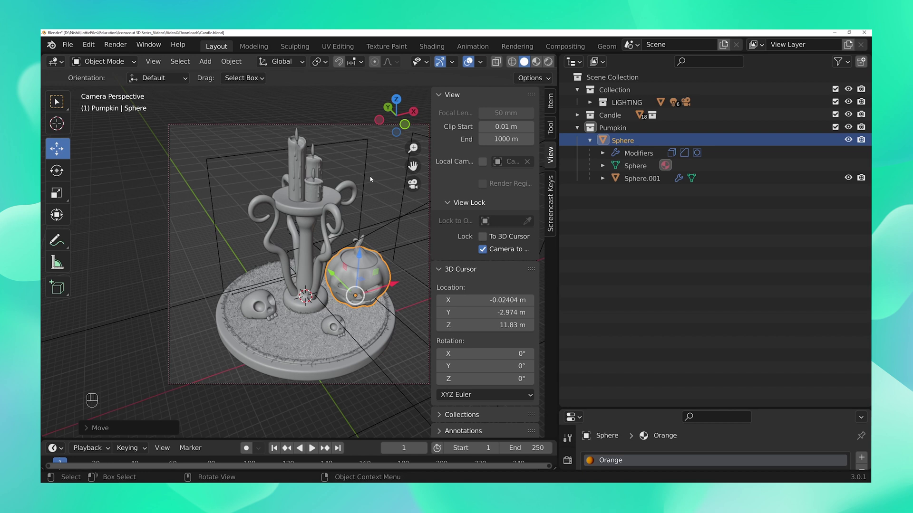
Step: Widen the viewport and orbit and pan the camera to centre the diorama
middle_drag(333, 355, 546, 301)
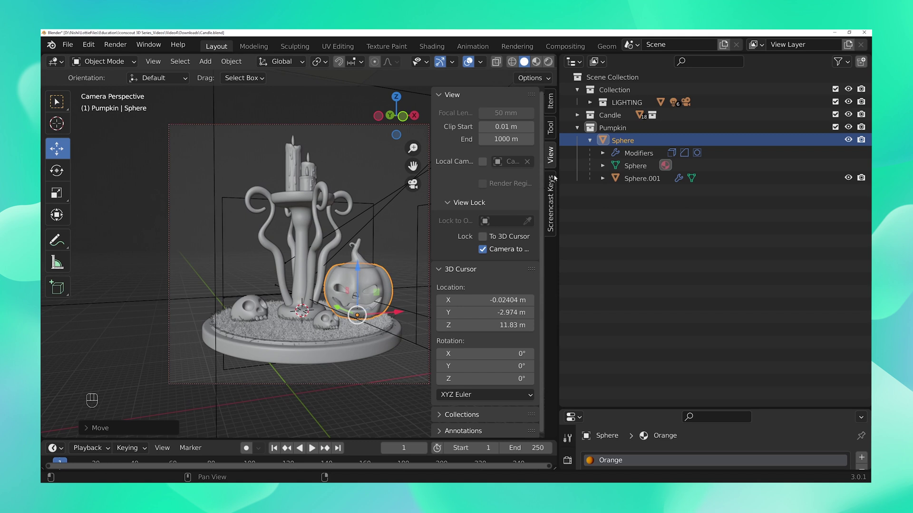
drag(554, 178, 696, 178)
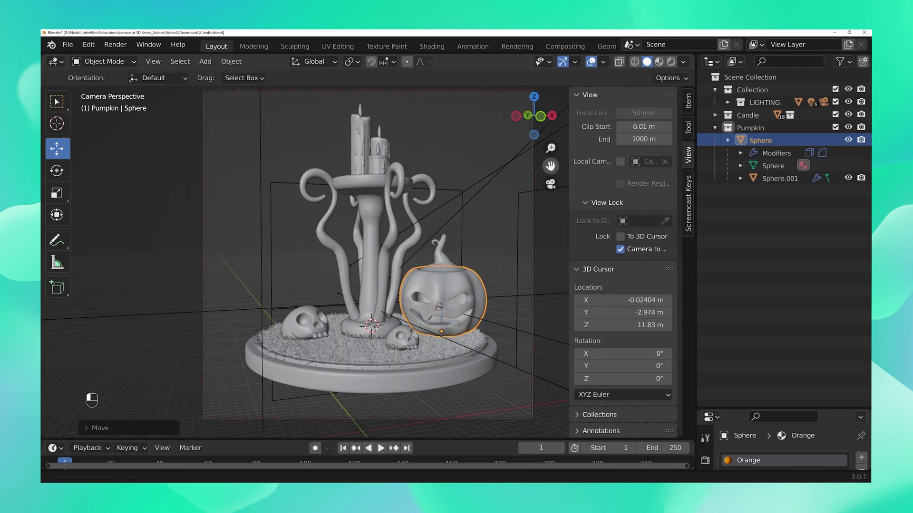
drag(551, 165, 549, 165)
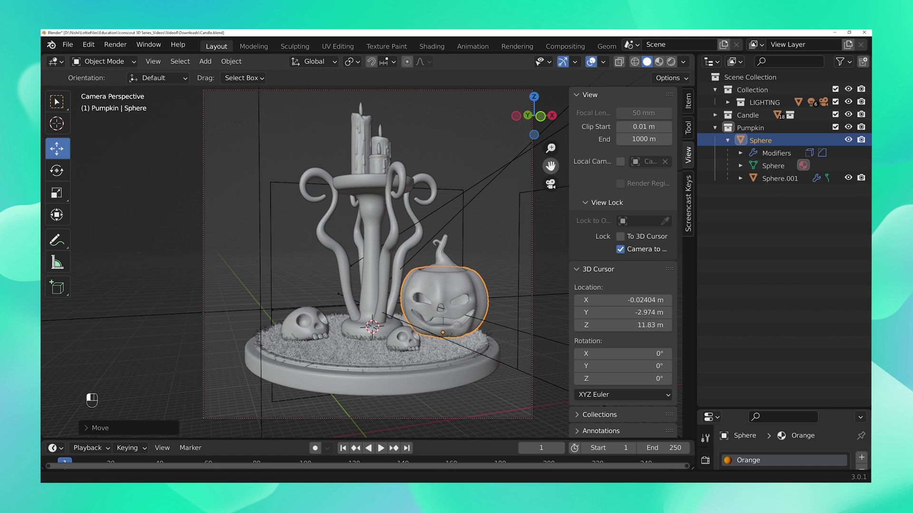
drag(550, 165, 505, 286)
Step: Unlock the camera from the view and return to the camera view
shift+middle_drag(503, 288, 493, 256)
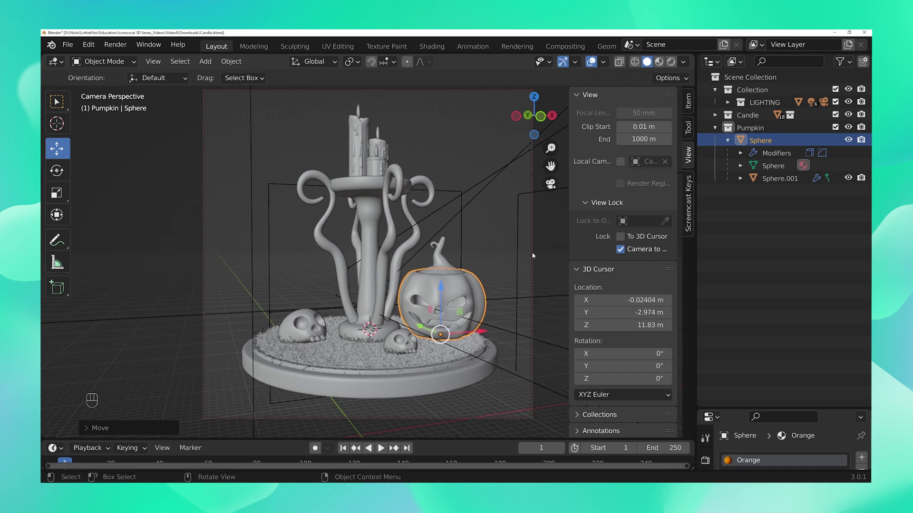
click(632, 249)
middle_drag(507, 310, 510, 357)
key(KP_0)
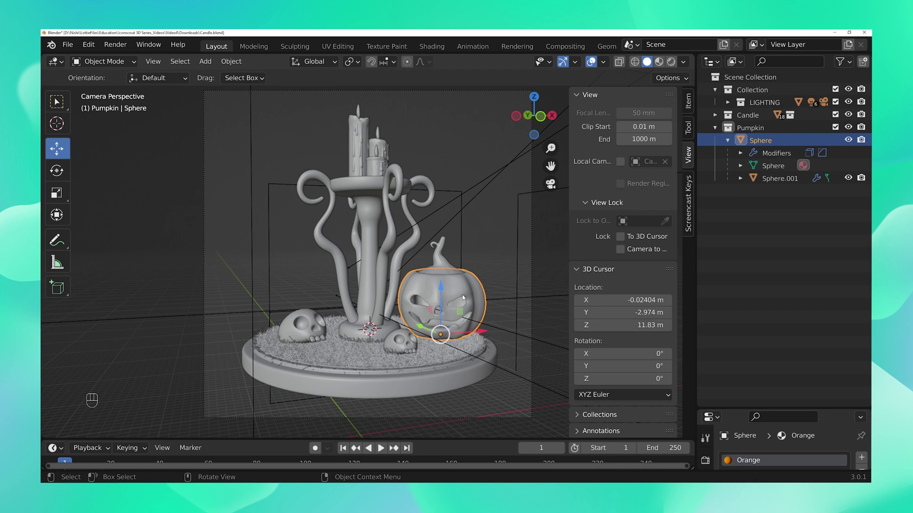
Step: Rotate the pumpkin about 17° around the Z axis
key(r)
key(z)
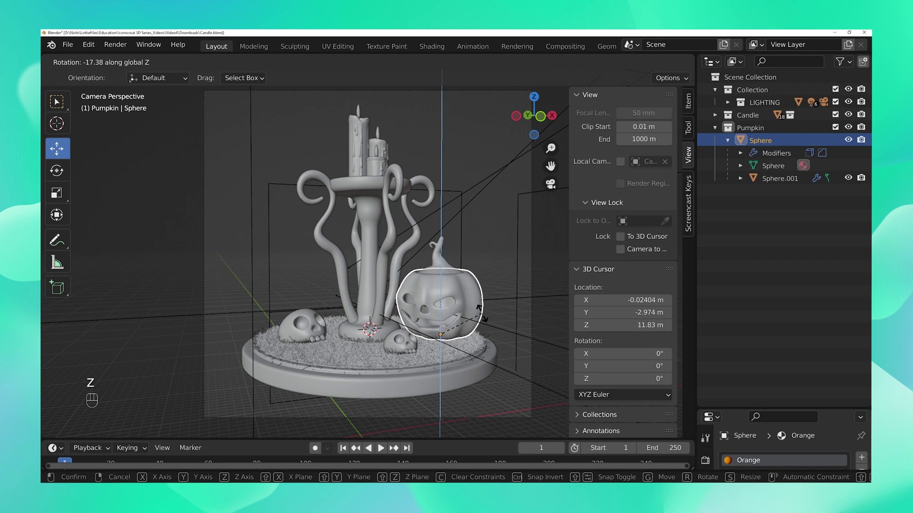
click(481, 309)
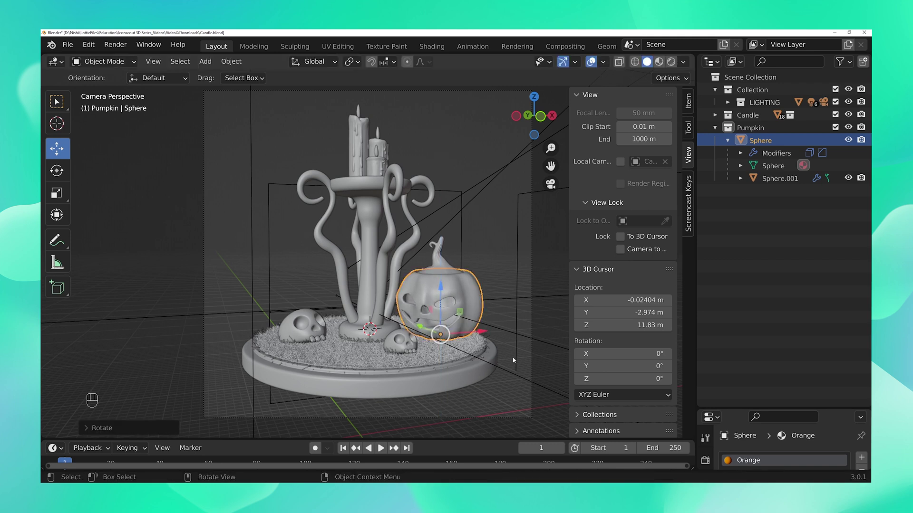
scroll(504, 394, down, 2)
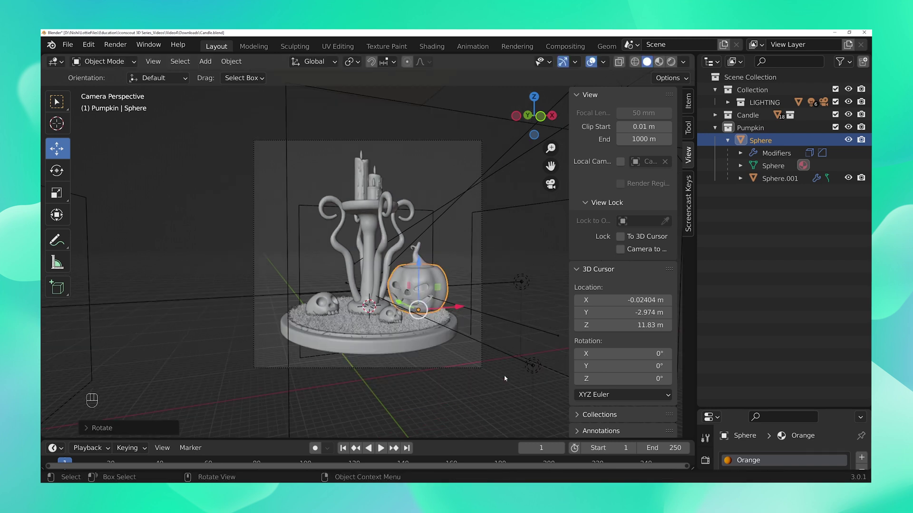
click(497, 393)
middle_drag(497, 393, 456, 389)
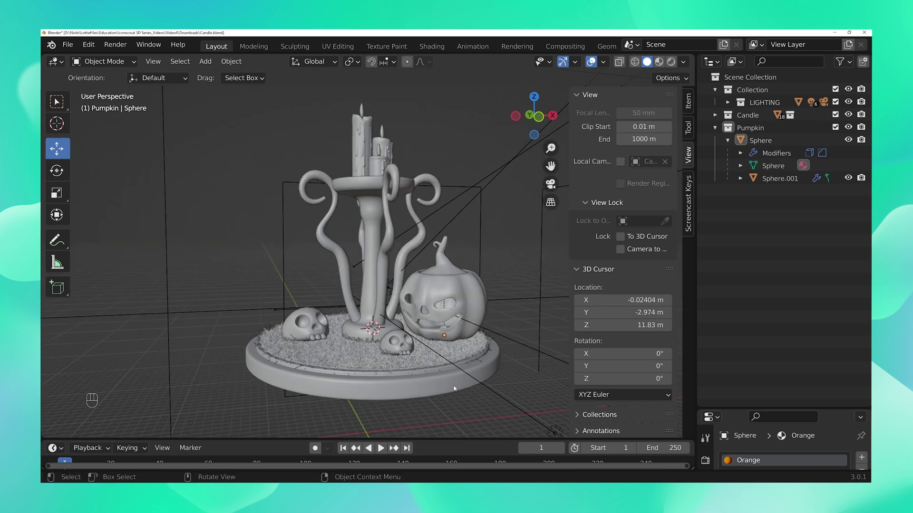
key(KP_0)
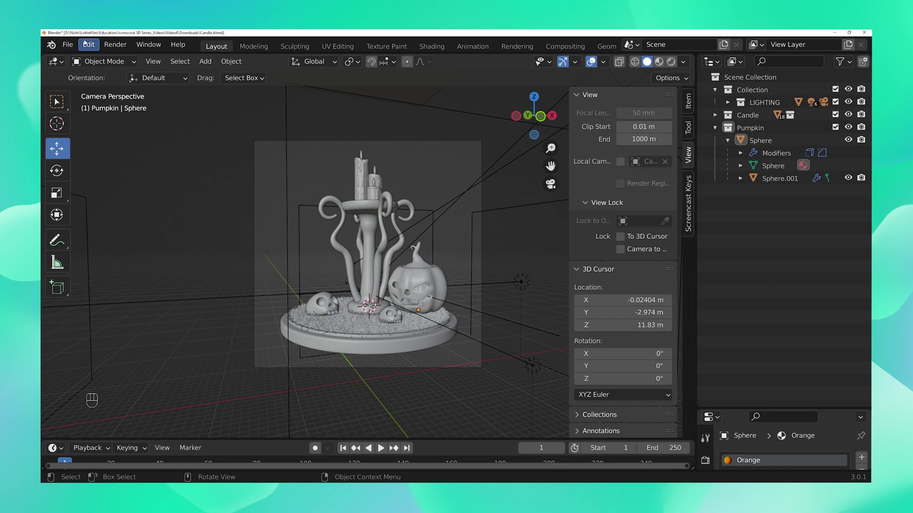
Step: Bring up Save As with the file name incremented to Candle1.blend
click(68, 44)
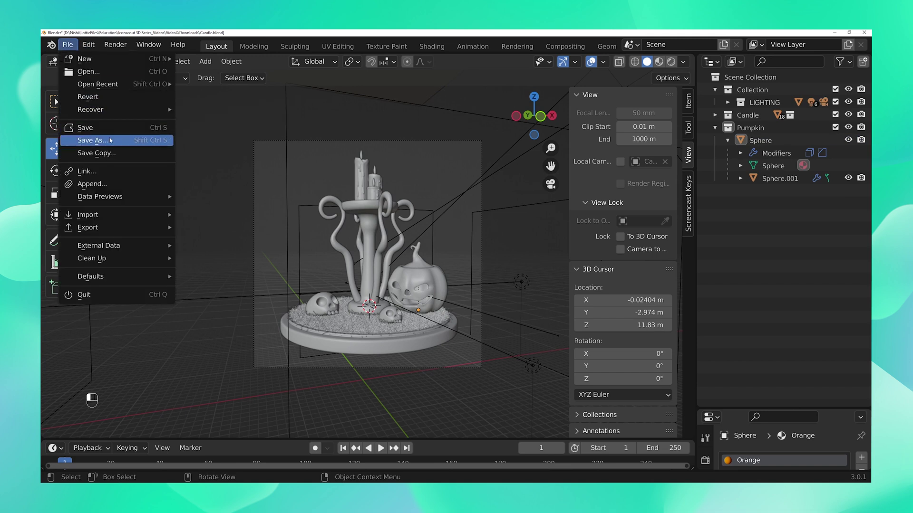
click(93, 140)
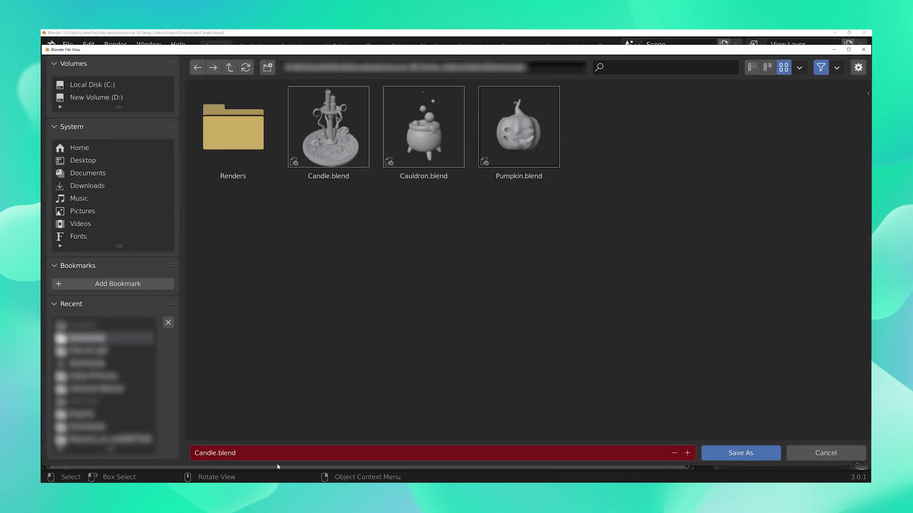
click(688, 454)
Step: Save the scene as Candle2.blend and add a new collection under Scene Collection
click(688, 454)
click(735, 454)
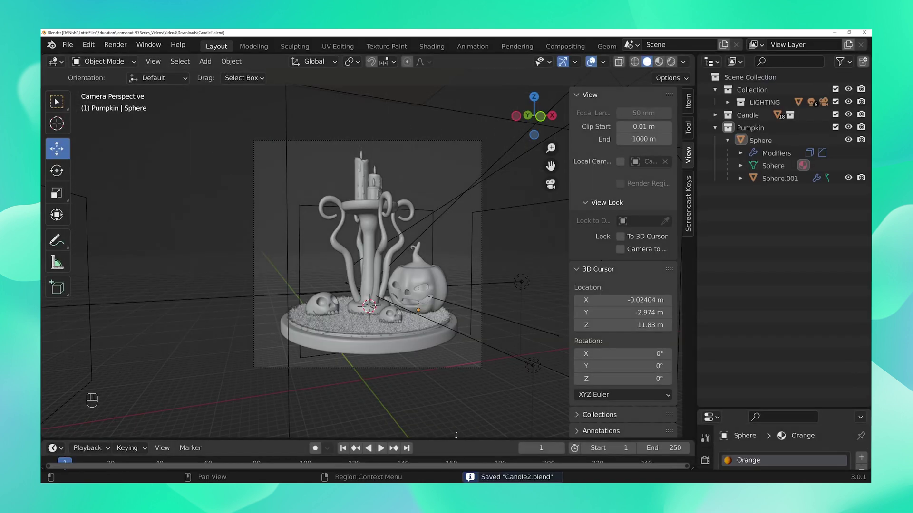
click(715, 128)
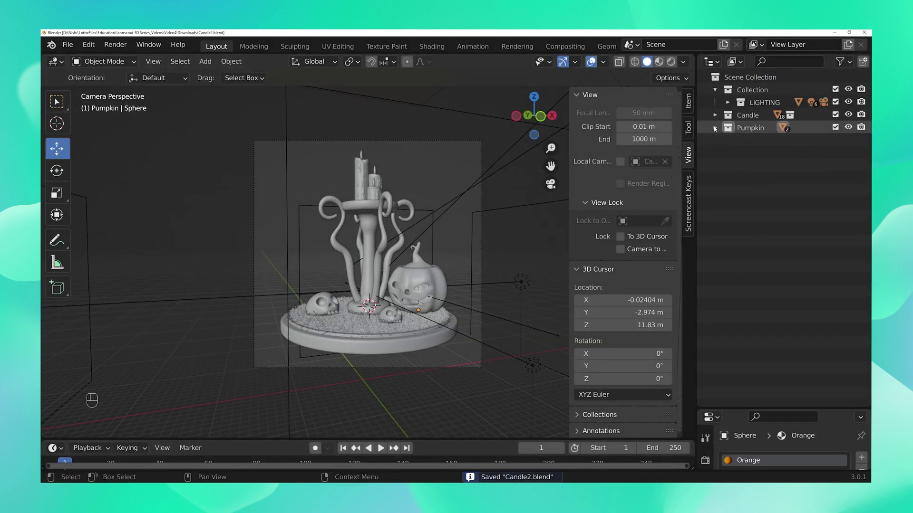
click(749, 79)
right_click(733, 156)
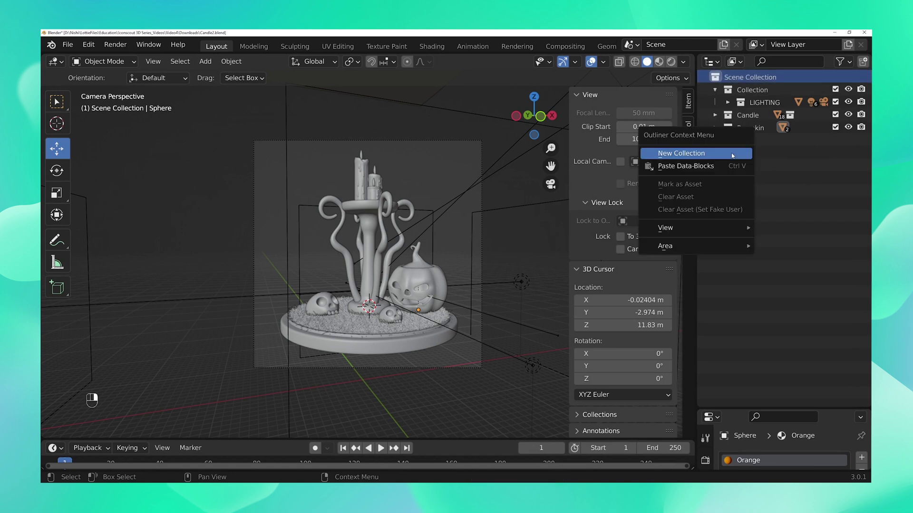
click(732, 153)
Step: Append the cauldron objects Cube.008 through Sphere.007 from the cauldron file
click(67, 44)
click(100, 183)
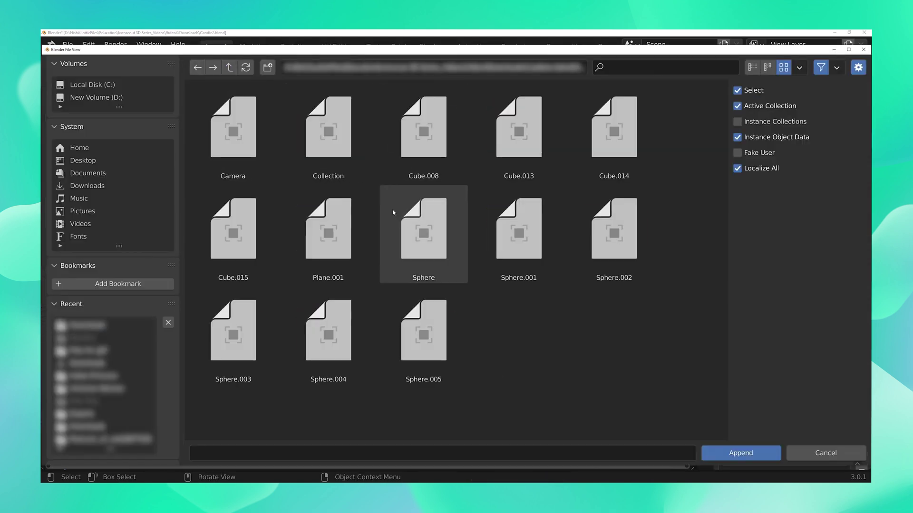
click(424, 128)
shift+click(423, 333)
click(741, 453)
Step: Scale the cauldron down and place it on the base left of the candle
key(s)
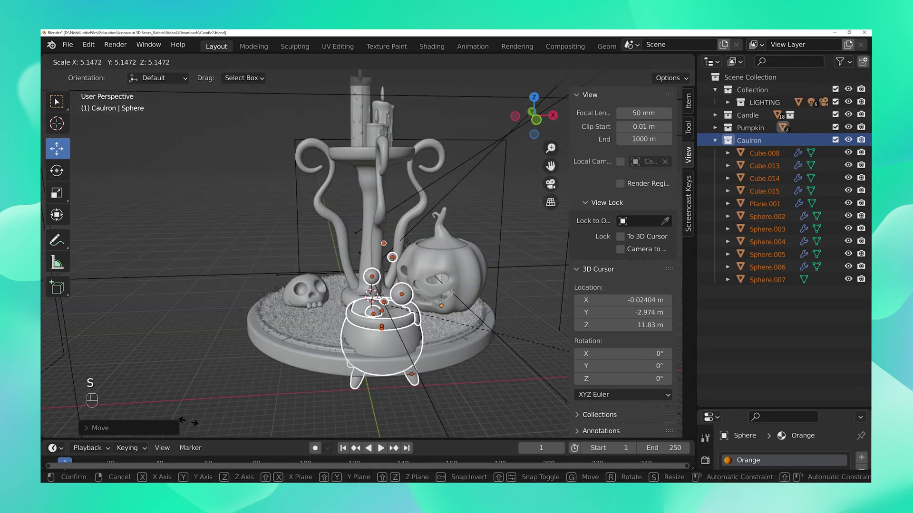
click(384, 280)
key(KP_0)
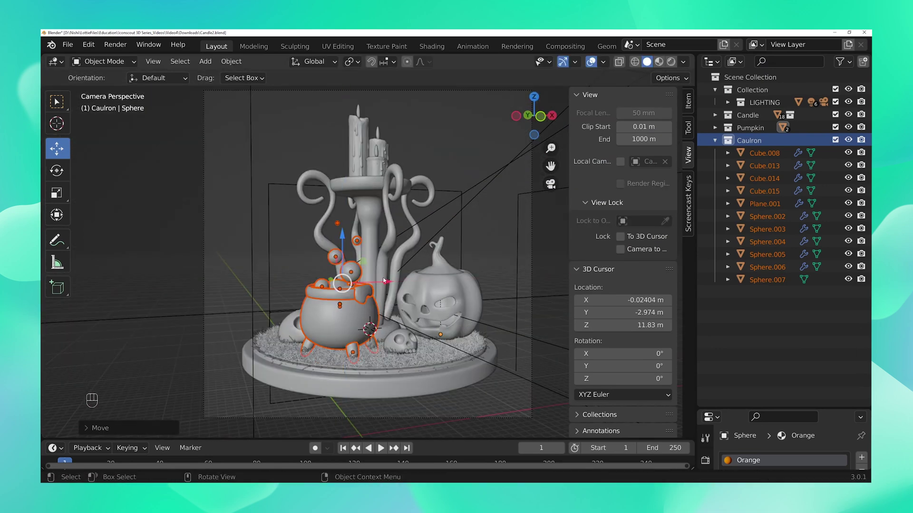
click(437, 304)
key(KP_0)
key(KP_0)
click(764, 203)
shift+click(767, 331)
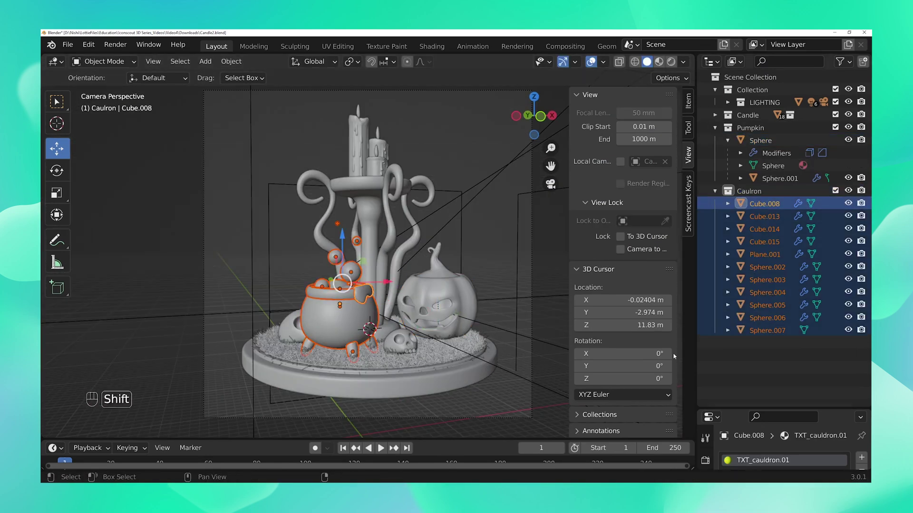
drag(342, 238, 341, 235)
middle_drag(341, 234, 383, 383)
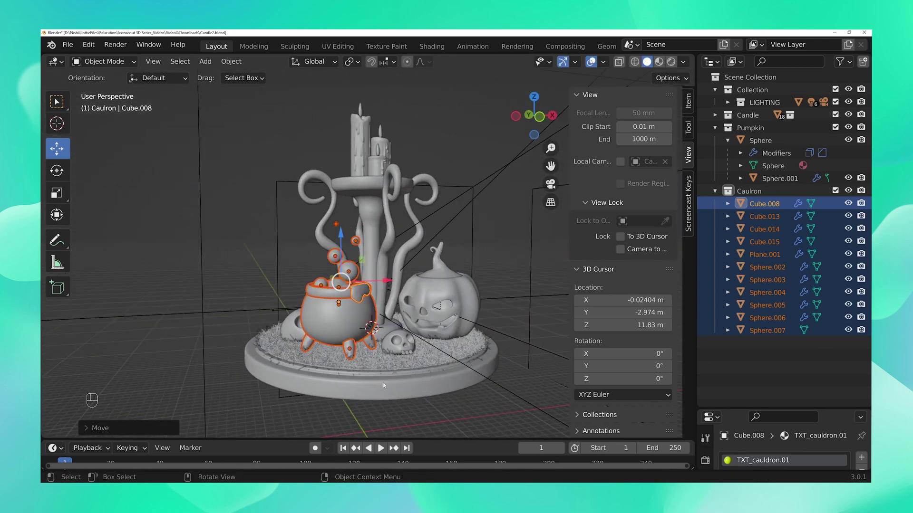
Step: Select the front skull with Cylinder.001, slide it along X and rescale it
key(KP_0)
scroll(415, 319, up, 1)
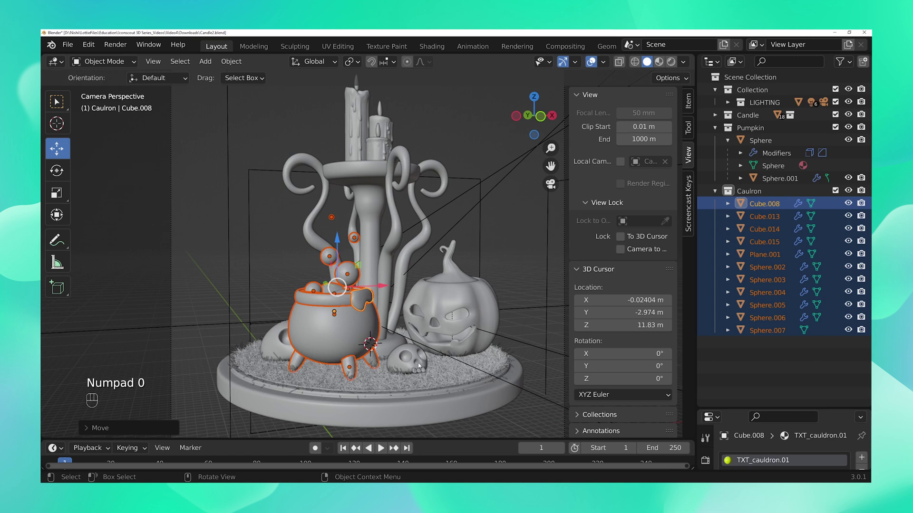
click(420, 368)
shift+click(418, 371)
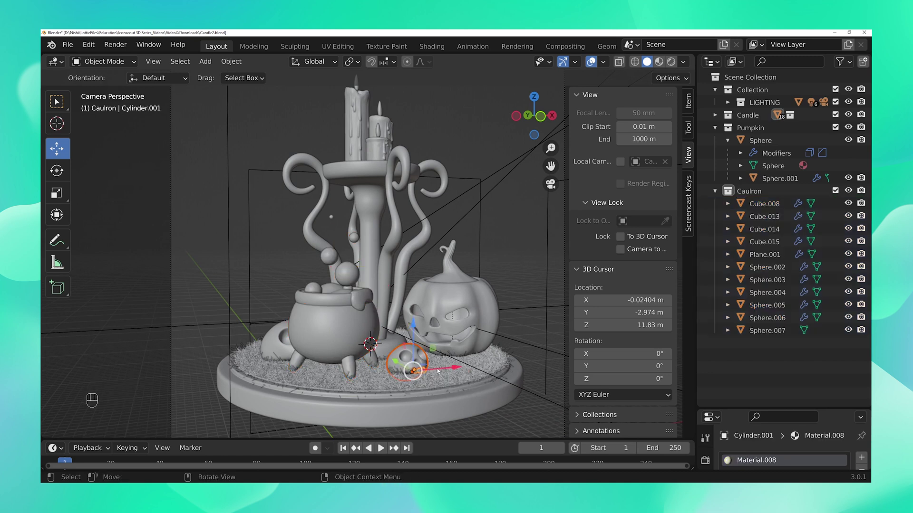
drag(454, 367, 455, 368)
key(s)
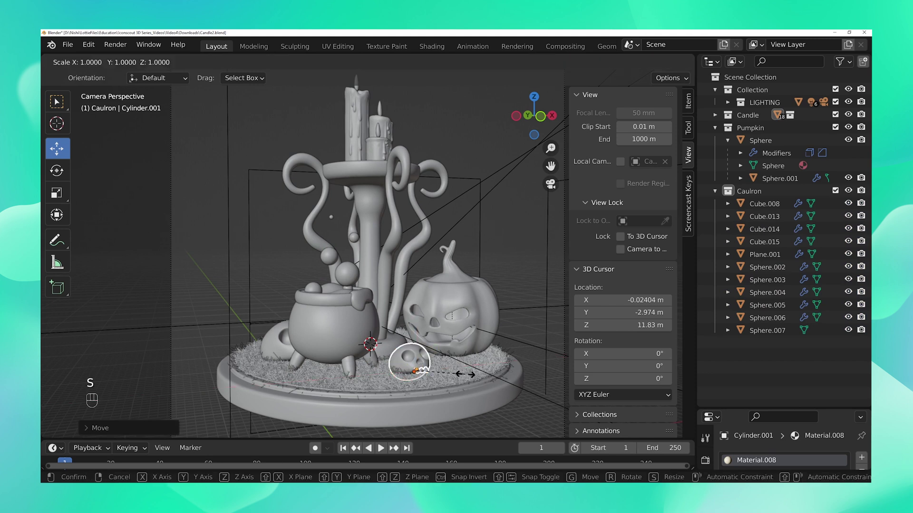
click(468, 373)
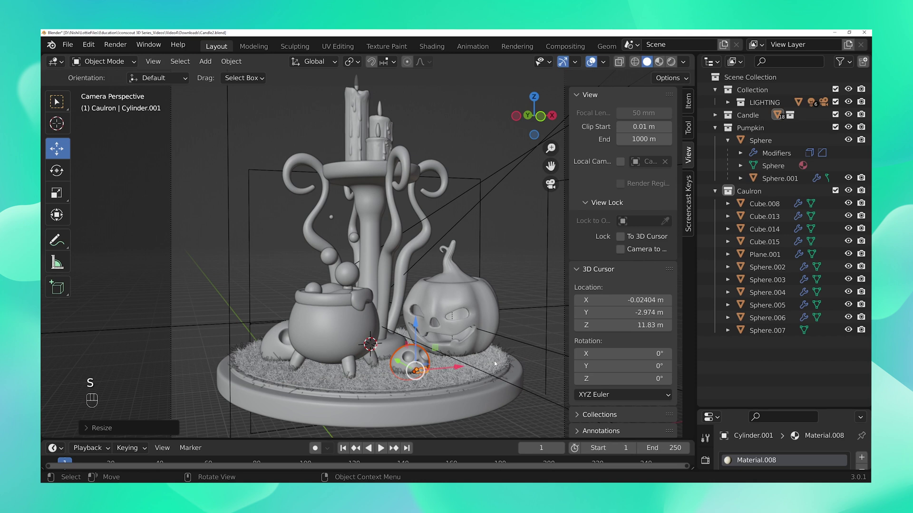
scroll(525, 367, up, 1)
scroll(524, 368, down, 2)
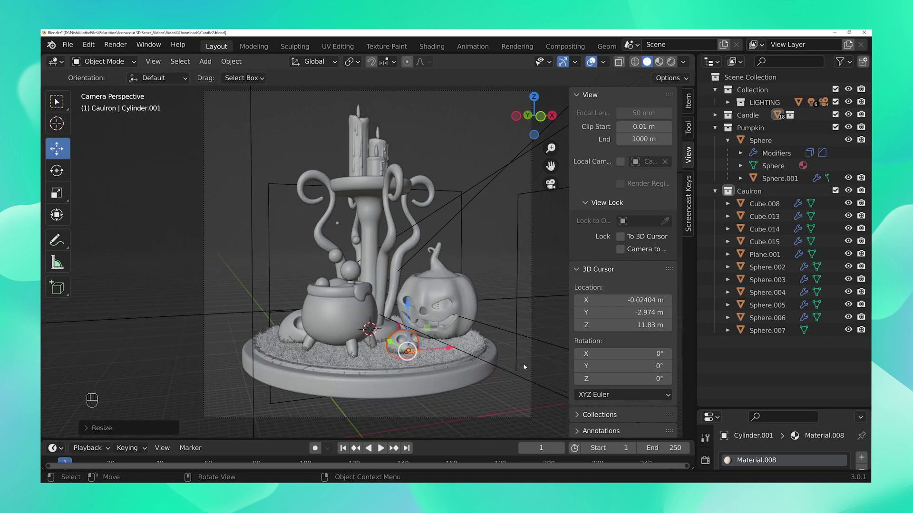
Step: Delete the two stray objects lying in front of the cauldron
middle_drag(430, 413, 389, 388)
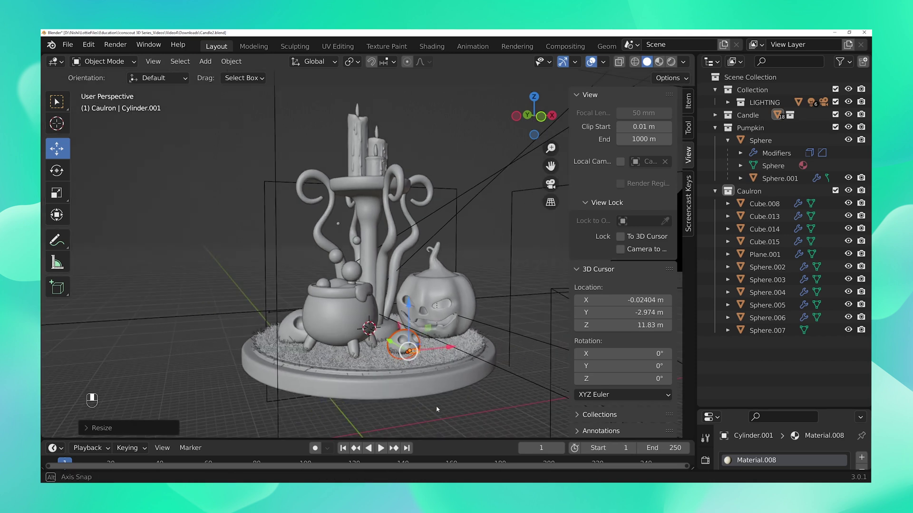
key(KP_0)
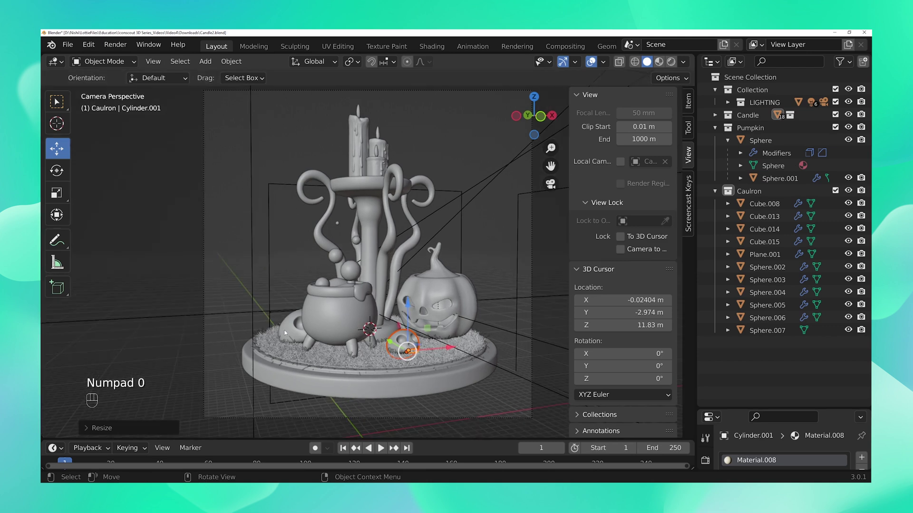
middle_drag(284, 331, 328, 357)
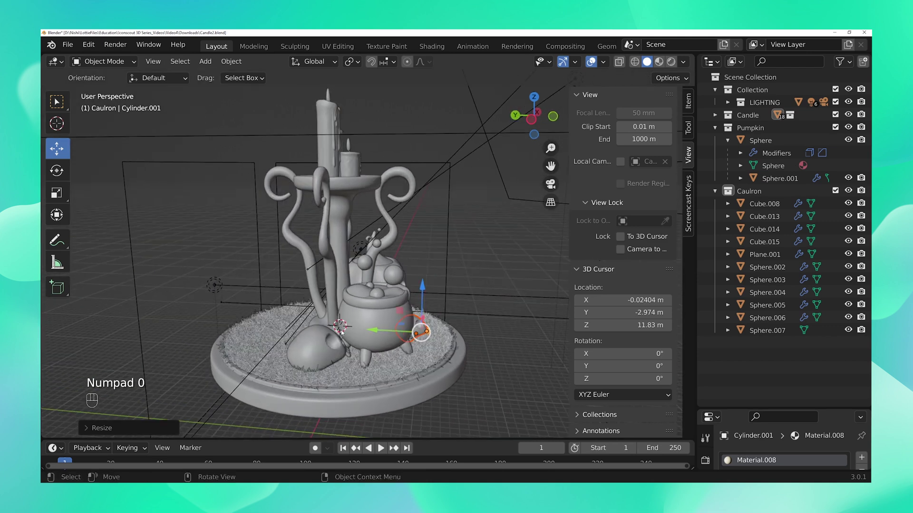
click(314, 352)
scroll(339, 363, up, 3)
shift+click(338, 406)
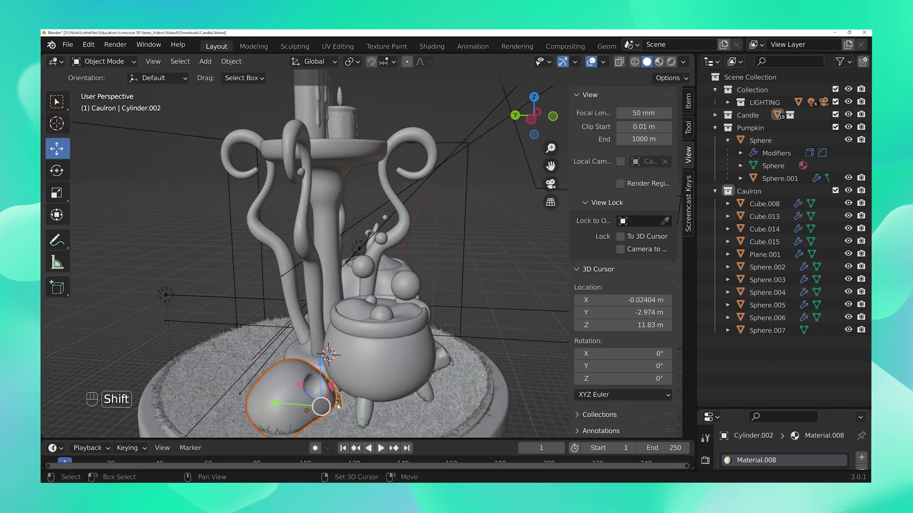
key(Delete)
scroll(345, 404, down, 5)
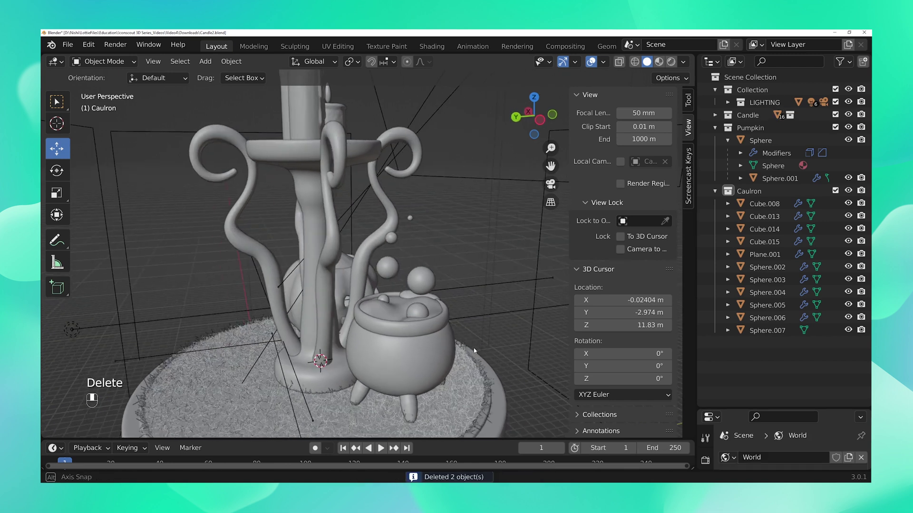
middle_drag(344, 404, 400, 325)
click(764, 204)
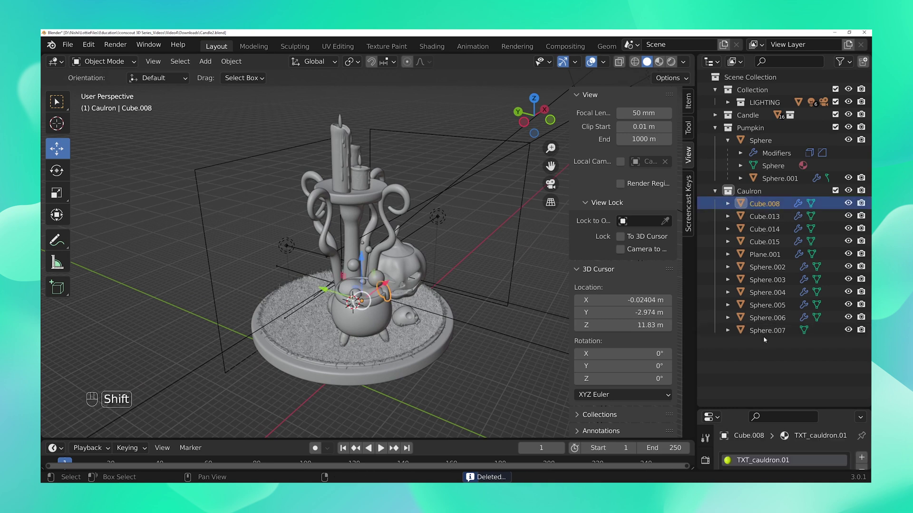
Step: View the diorama through the camera in Rendered shading
shift+click(767, 330)
key(KP_0)
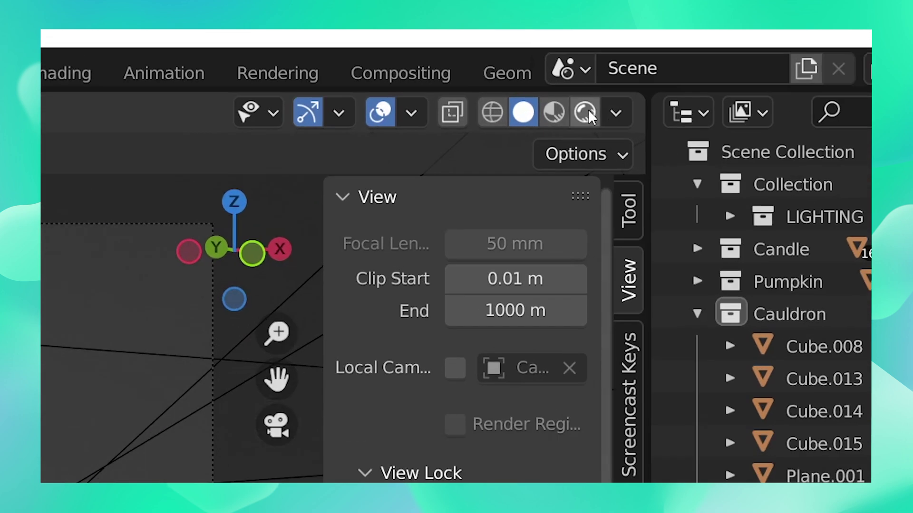
click(587, 111)
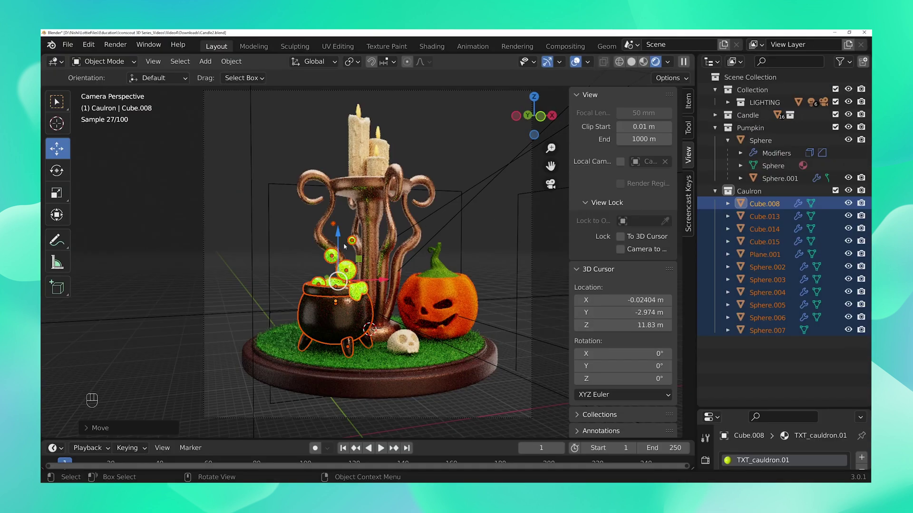
drag(345, 247, 346, 248)
Step: Rotate the skull around Z to face forward and shift it slightly on the grass
click(407, 340)
shift+click(406, 343)
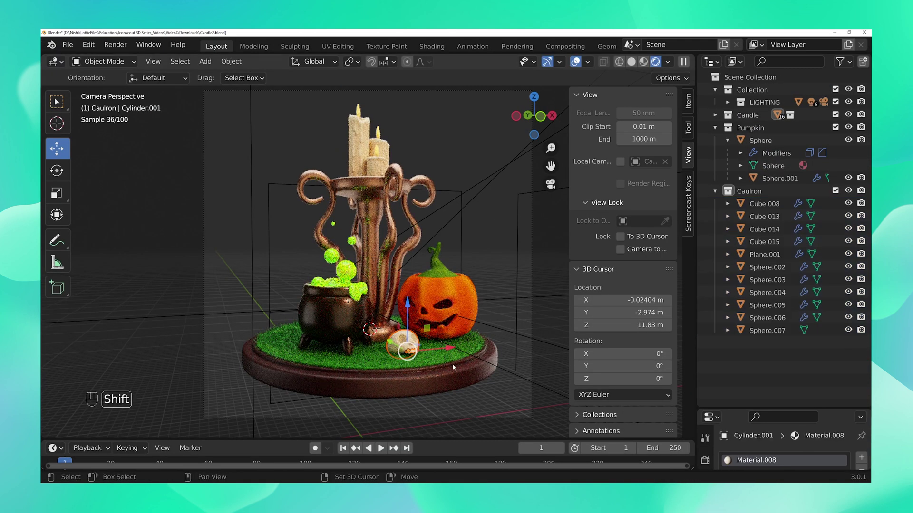
key(r)
key(z)
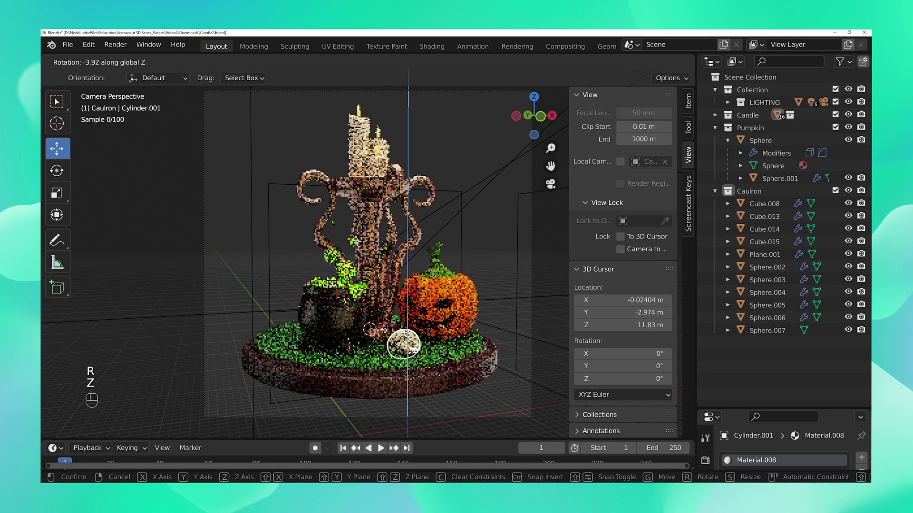
click(405, 343)
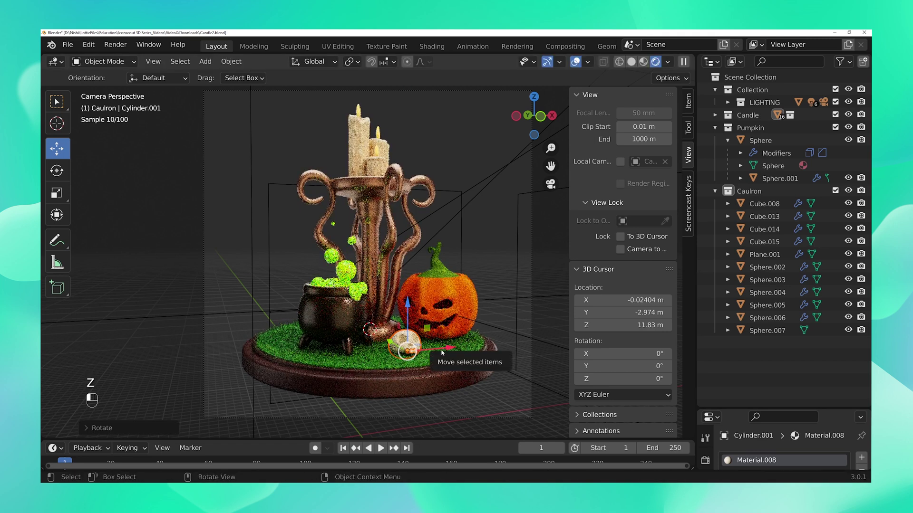
drag(410, 350, 407, 351)
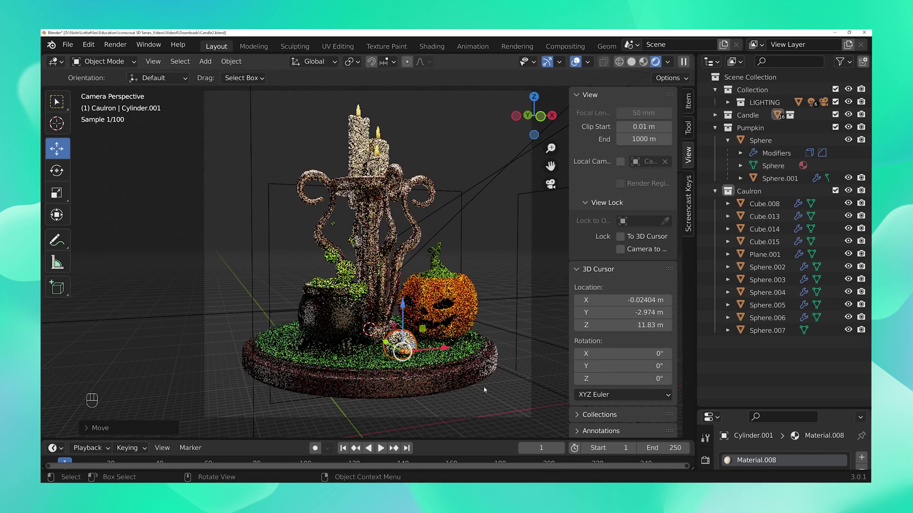
shift+scroll(499, 389, up, 2)
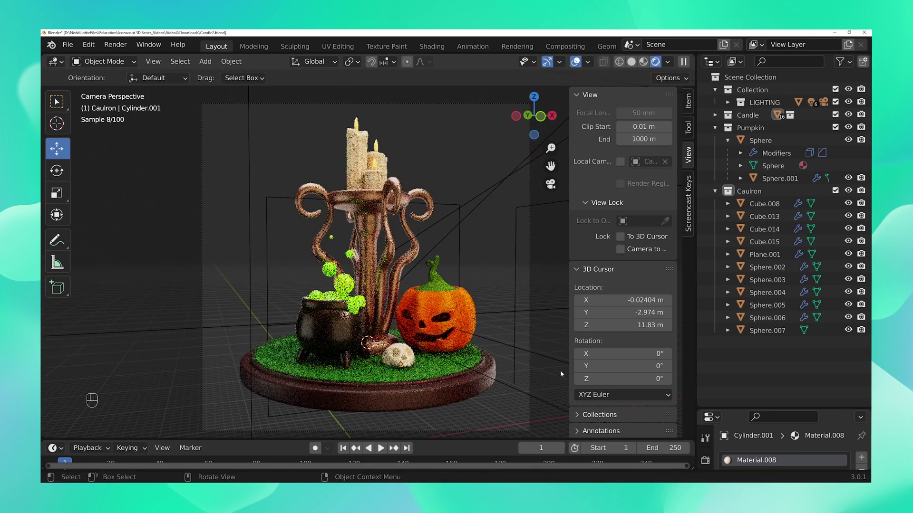
key(n)
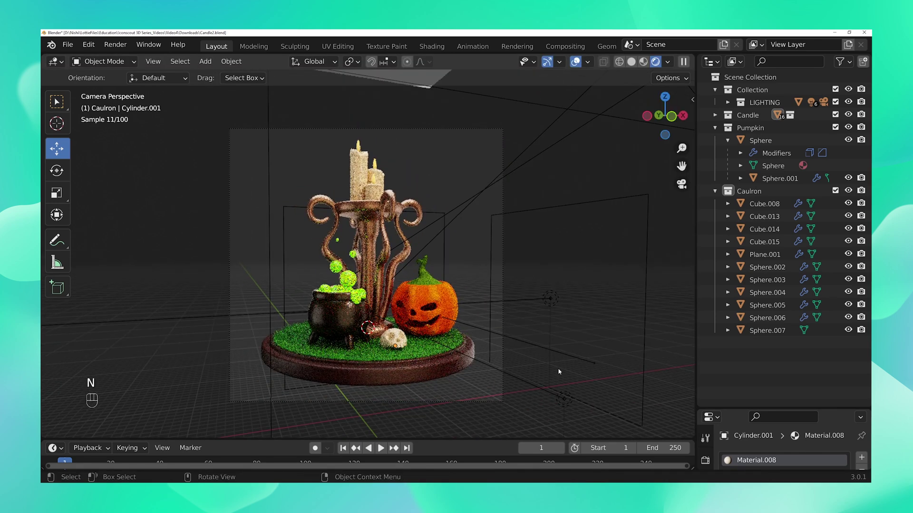
Step: Render a still image of the diorama with Render Image, then close the render window
click(115, 44)
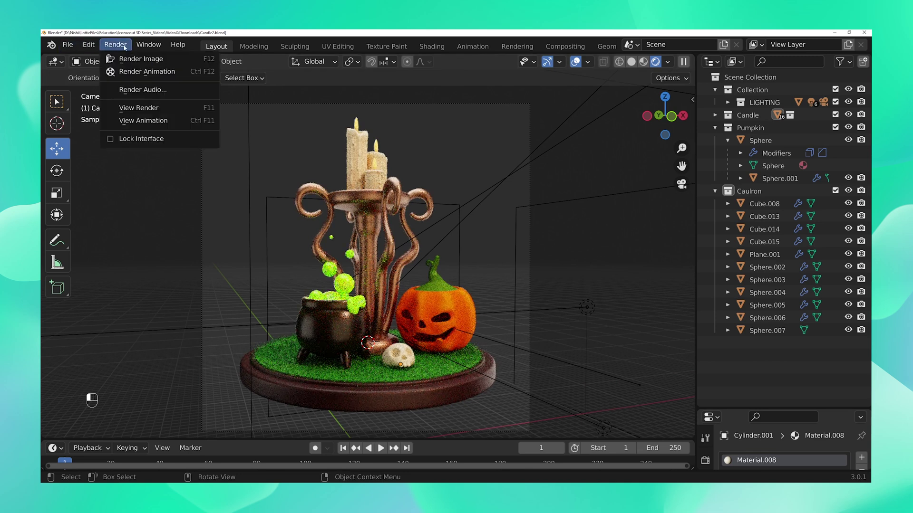
click(130, 59)
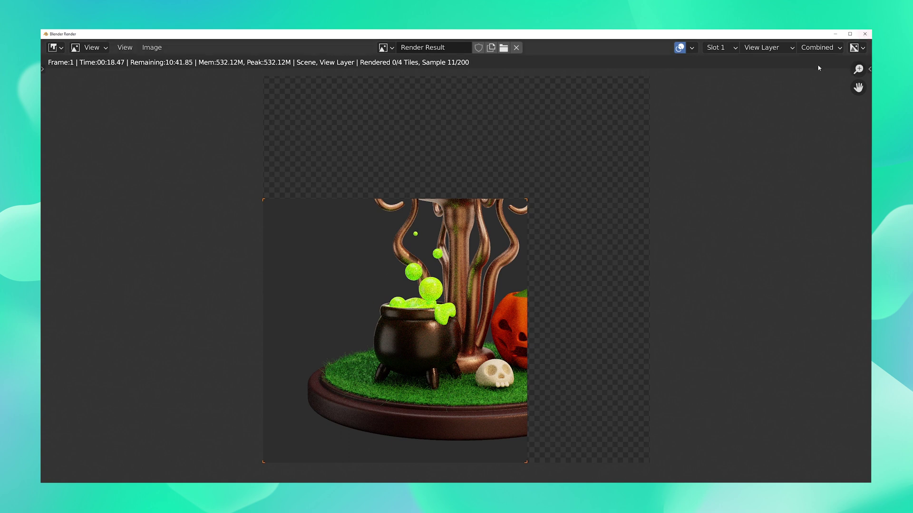
click(860, 33)
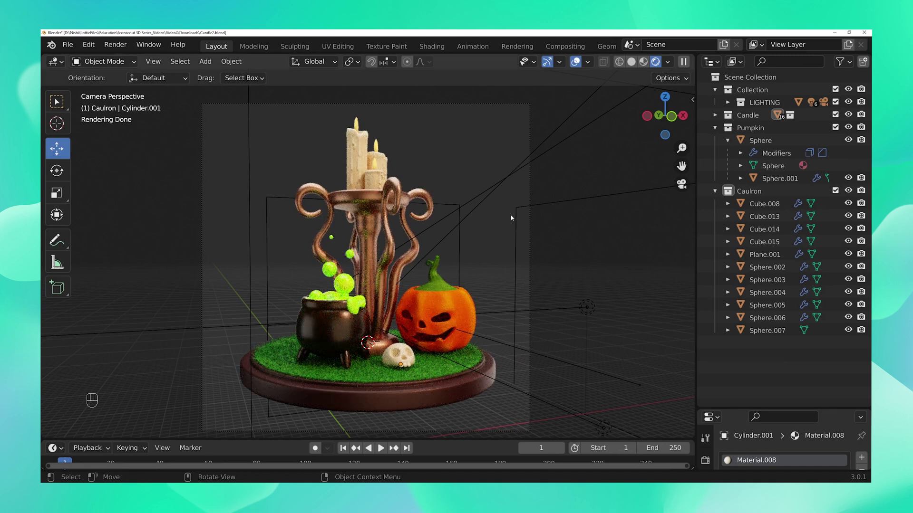
Step: In Render Properties, enable Film > Transparent for a see-through background
drag(736, 408, 766, 131)
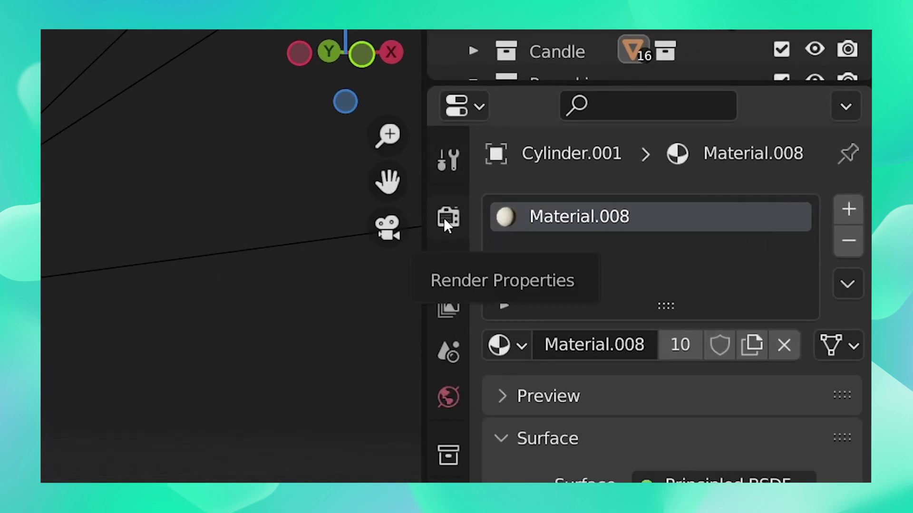
click(705, 186)
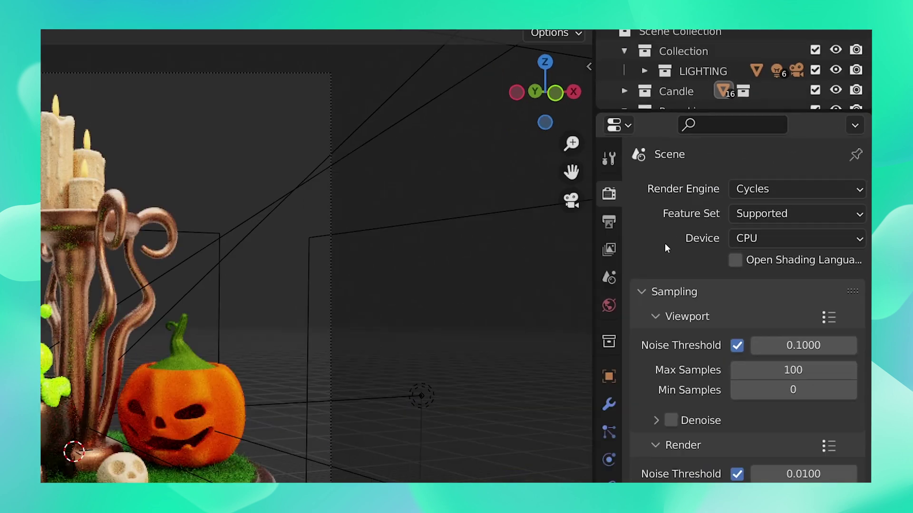
scroll(751, 236, down, 3)
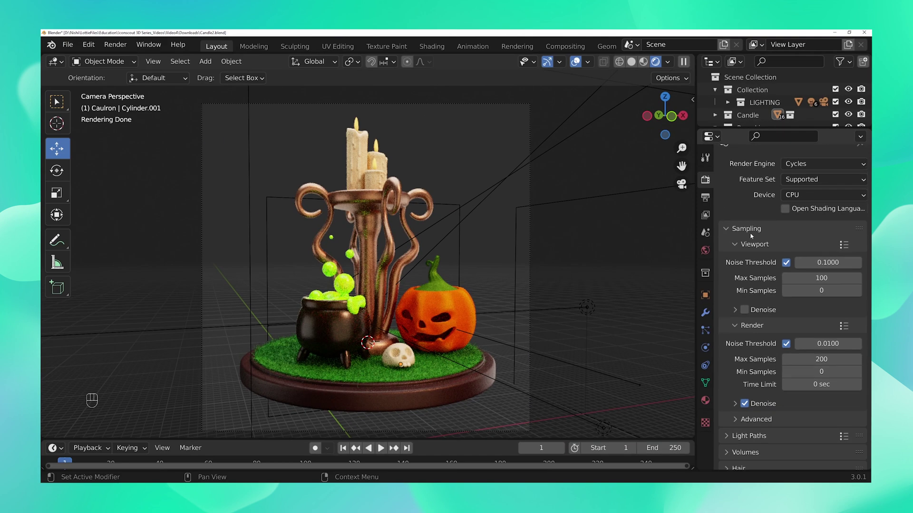
scroll(750, 235, down, 10)
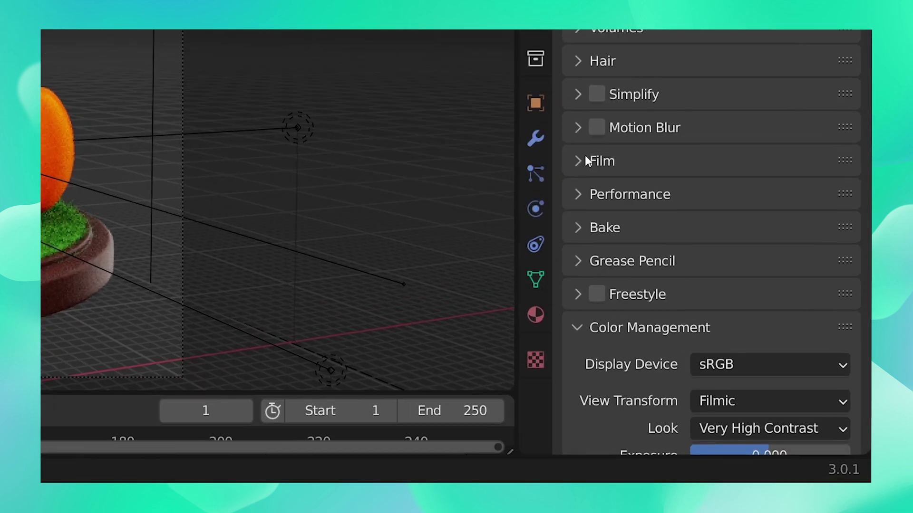
click(588, 161)
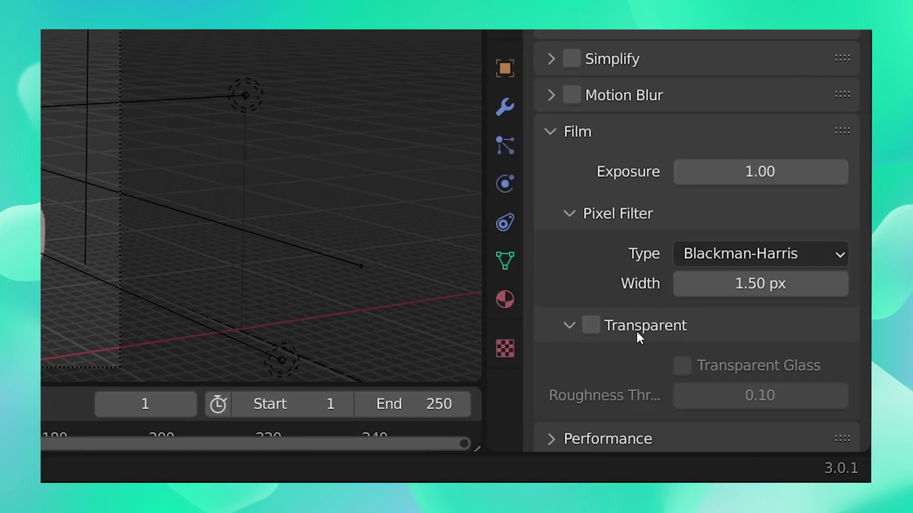
click(591, 326)
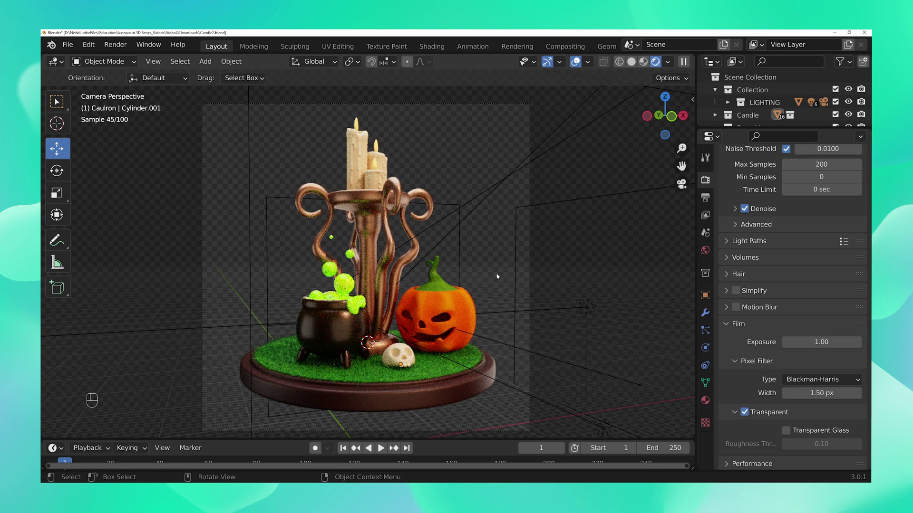
Step: Render the final still of the diorama and start saving it as a PNG file
click(115, 44)
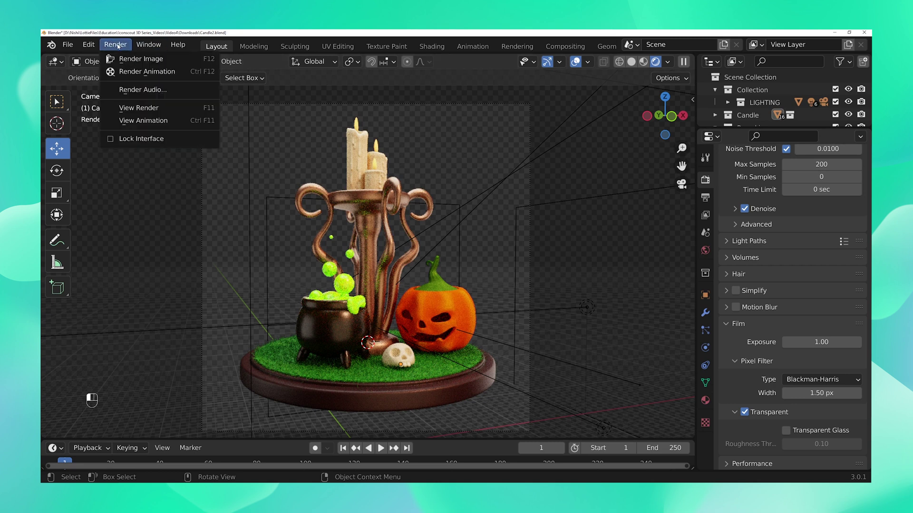
click(129, 59)
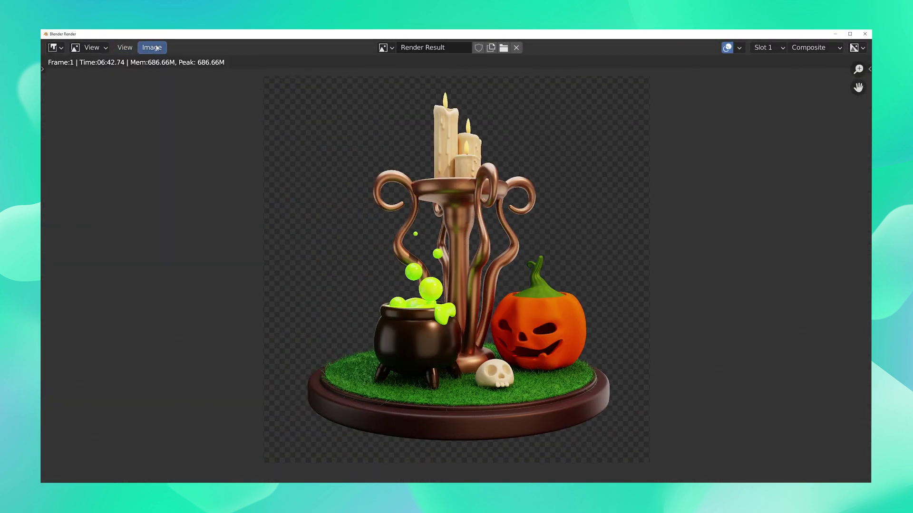
click(152, 48)
click(232, 153)
click(205, 454)
Step: Save the render as Halloween Composition.png and open it in Windows Photos to check the transparency
text(Halloween Compositiob)
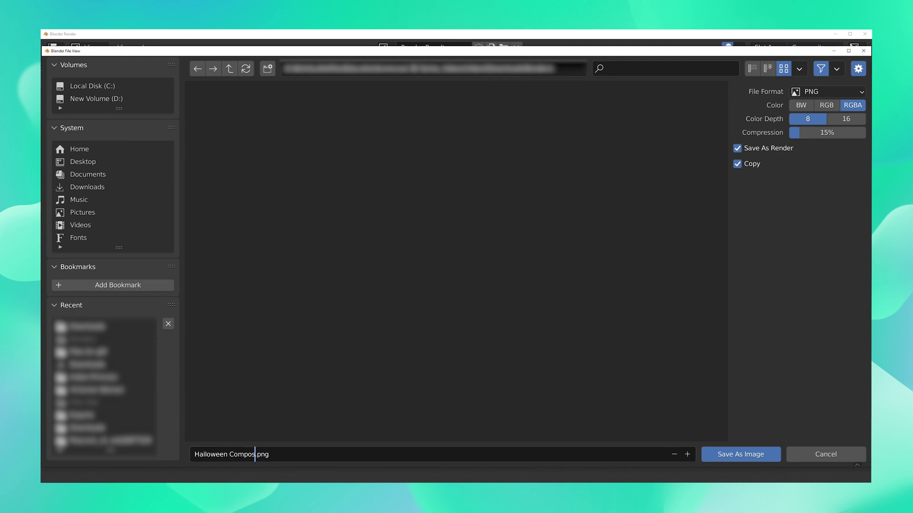
click(740, 455)
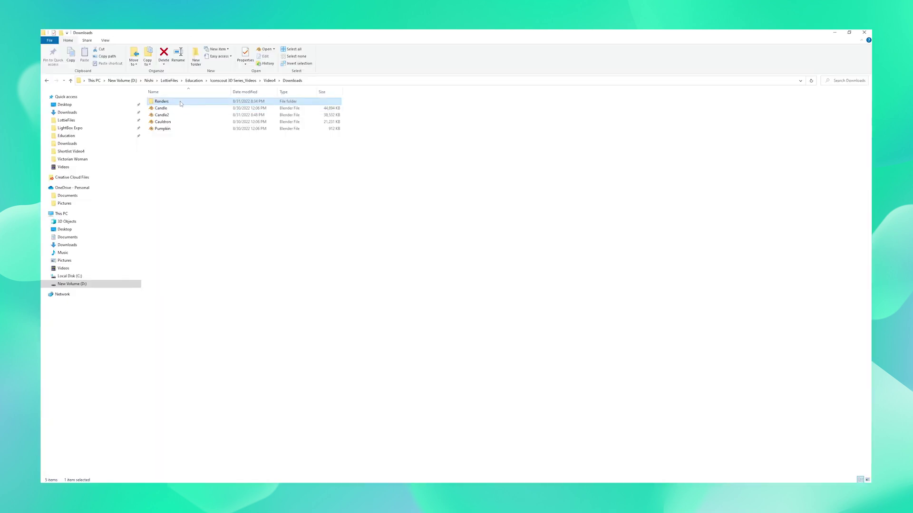
double_click(159, 98)
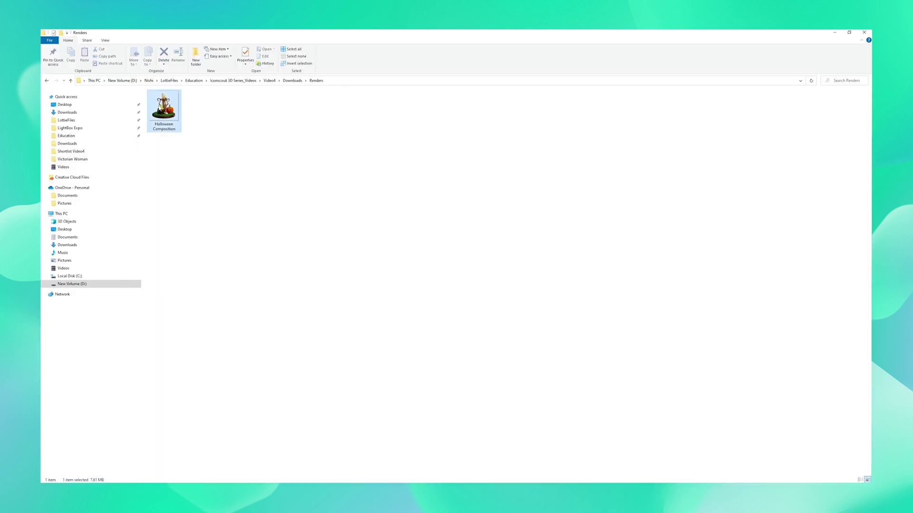
double_click(162, 110)
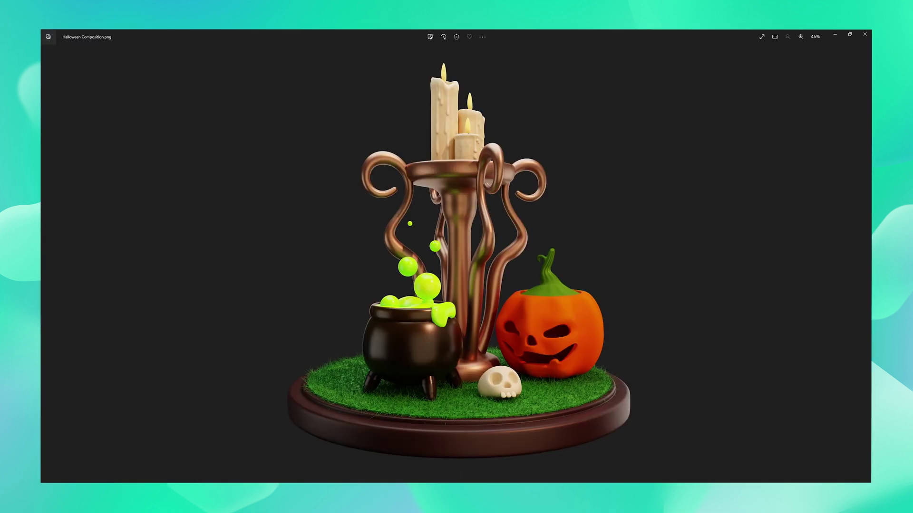